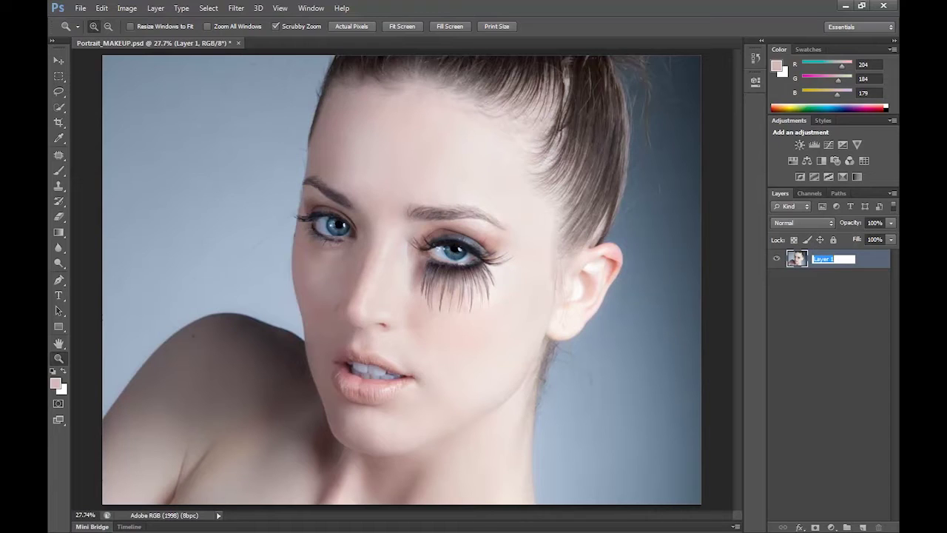
# Confirm the layer name 'Hair and Makeup' and zoom in on the face
pyautogui.press('Return')
pyautogui.click(418, 180)
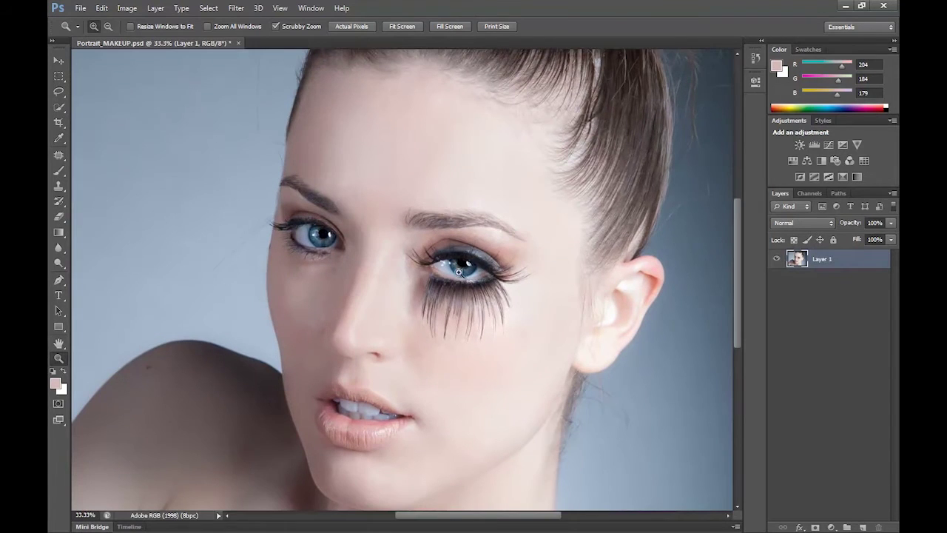
pyautogui.scroll(-1, 473, 278)
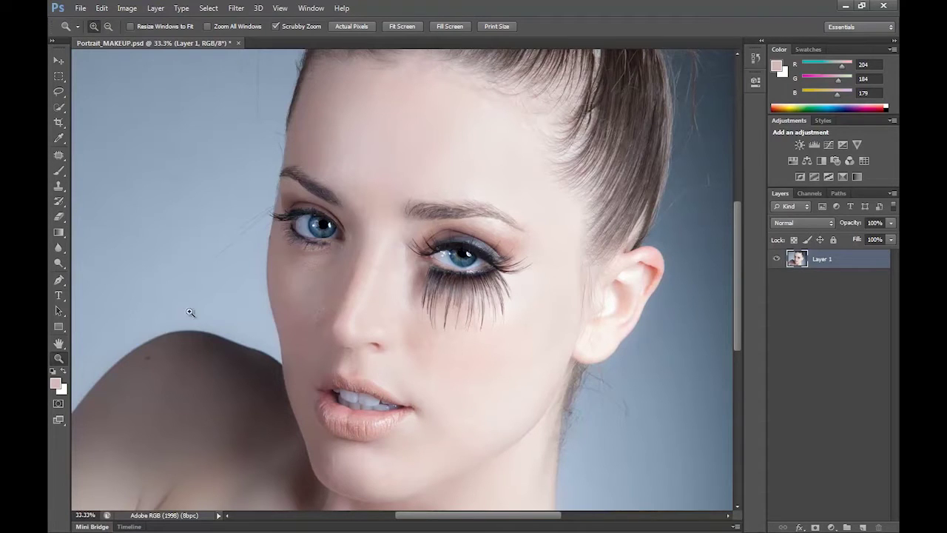
# Select the Hair and Makeup layer in the Layers panel
pyautogui.click(814, 360)
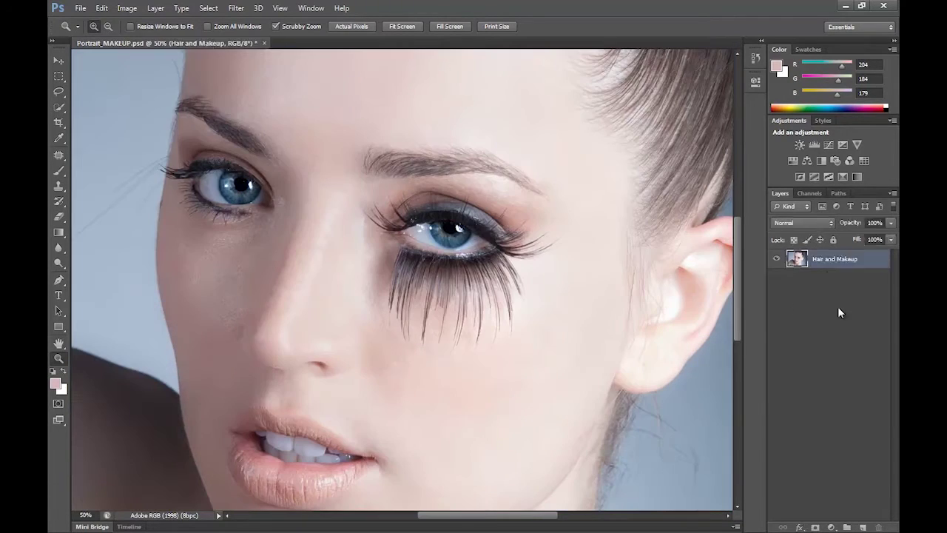
pyautogui.click(838, 306)
pyautogui.click(820, 268)
pyautogui.click(831, 300)
pyautogui.click(827, 265)
# Create a new layer named 'Makeup - 1' and zoom in closer on the lips
pyautogui.hotkey('ctrl', 'shift', 'n')
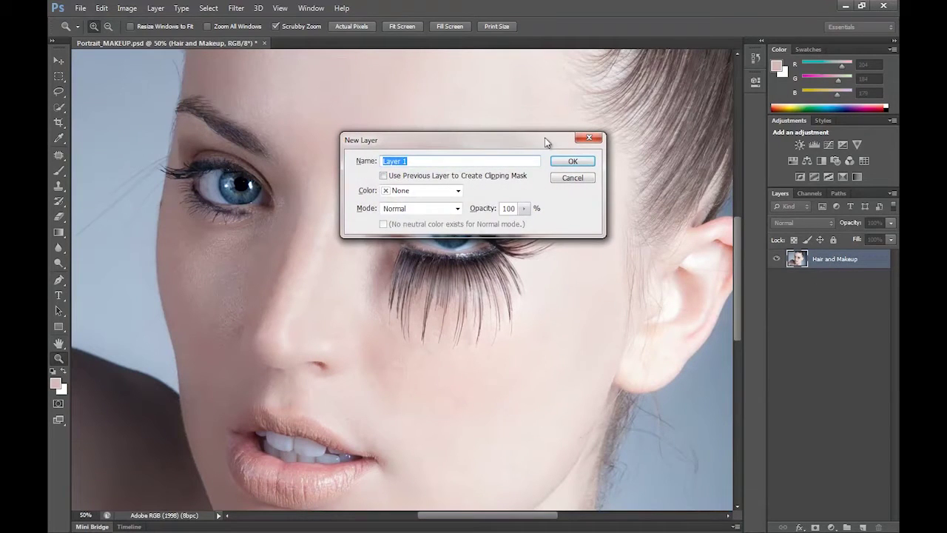
pyautogui.write('Makeup - 1')
pyautogui.press('Return')
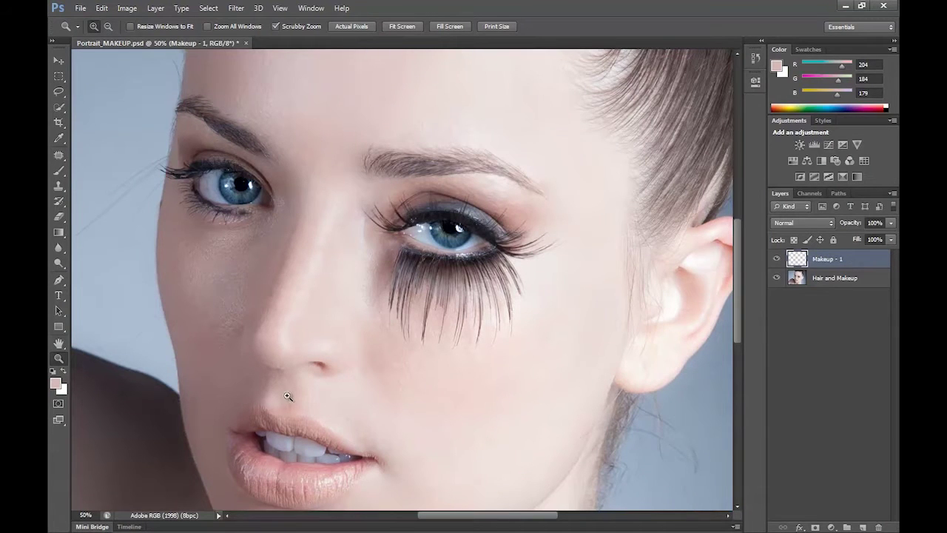
pyautogui.scroll(-2, 281, 444)
pyautogui.scroll(-5, 276, 464)
pyautogui.click(269, 383)
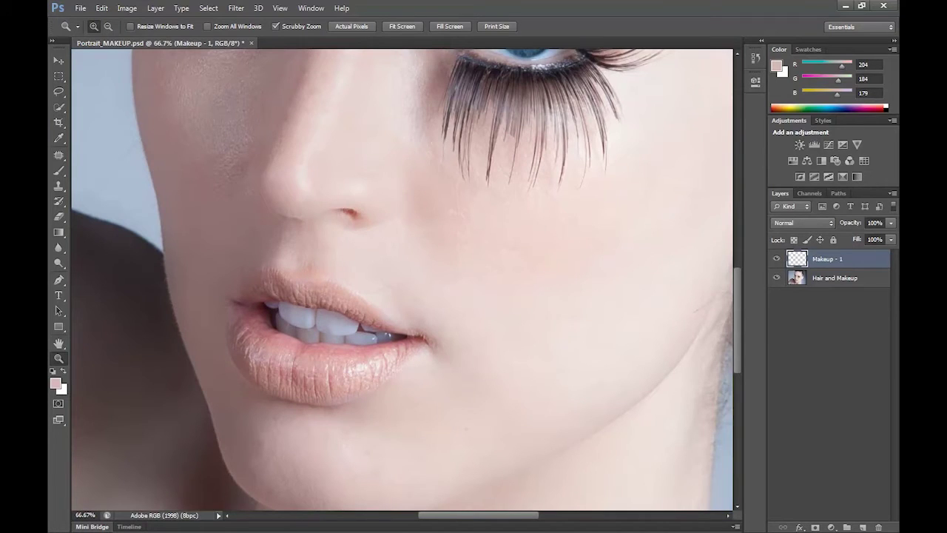
# Sample the lip colour and brush peach paint over the lower and upper lips
pyautogui.click(58, 171)
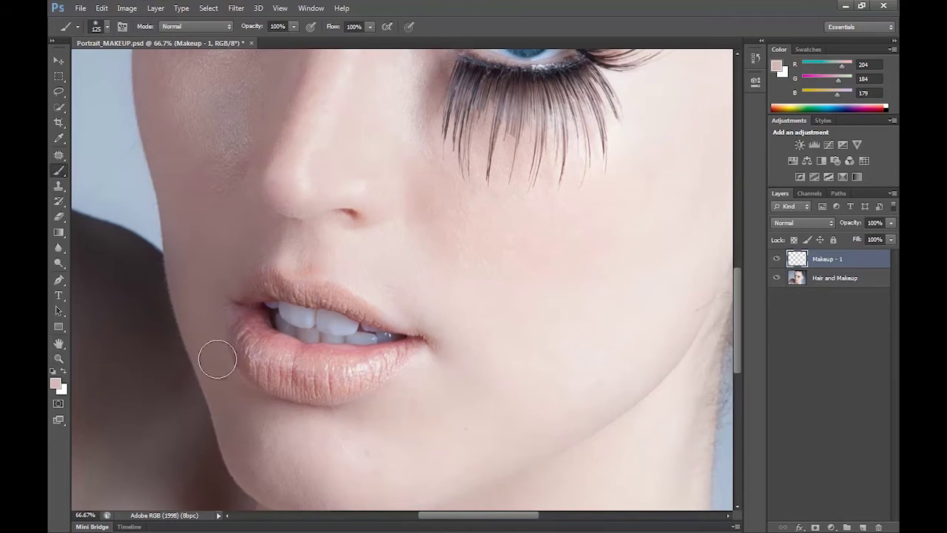
pyautogui.keyDown('alt'); pyautogui.click(302, 384); pyautogui.keyUp('alt')
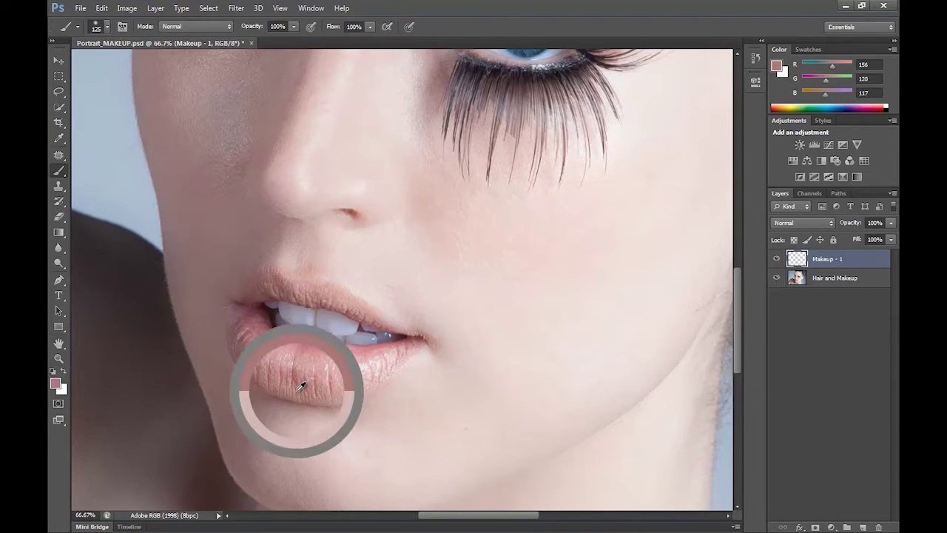
pyautogui.moveTo(302, 385); pyautogui.dragTo(305, 383)
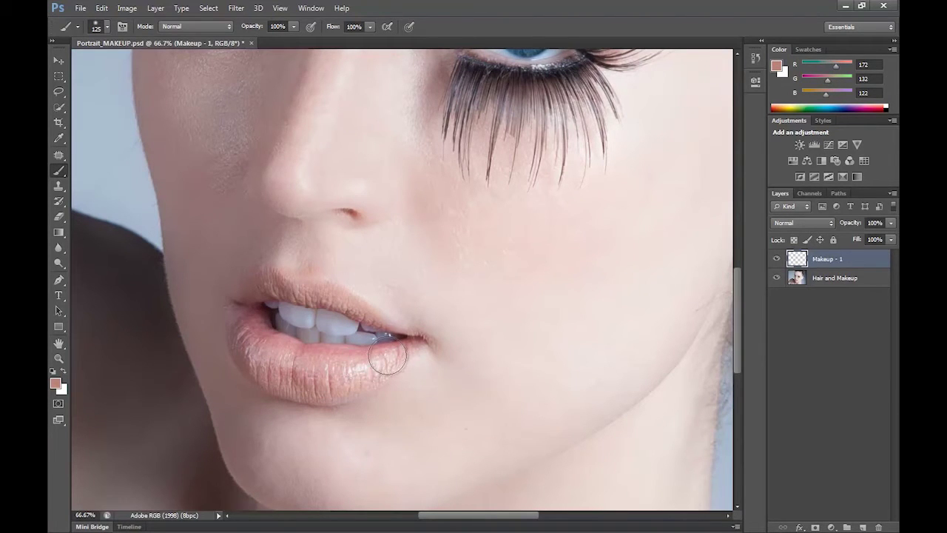
pyautogui.press('[')
pyautogui.press('[')
pyautogui.press('[')
pyautogui.press('[')
pyautogui.moveTo(403, 347)
pyautogui.mouseDown()
pyautogui.moveTo(340, 353)
pyautogui.moveTo(240, 329)
pyautogui.moveTo(270, 370)
pyautogui.moveTo(305, 388)
pyautogui.moveTo(378, 364)
pyautogui.moveTo(319, 370)
pyautogui.moveTo(280, 357)
pyautogui.moveTo(350, 378)
pyautogui.moveTo(386, 365)
pyautogui.moveTo(329, 377)
pyautogui.mouseUp()
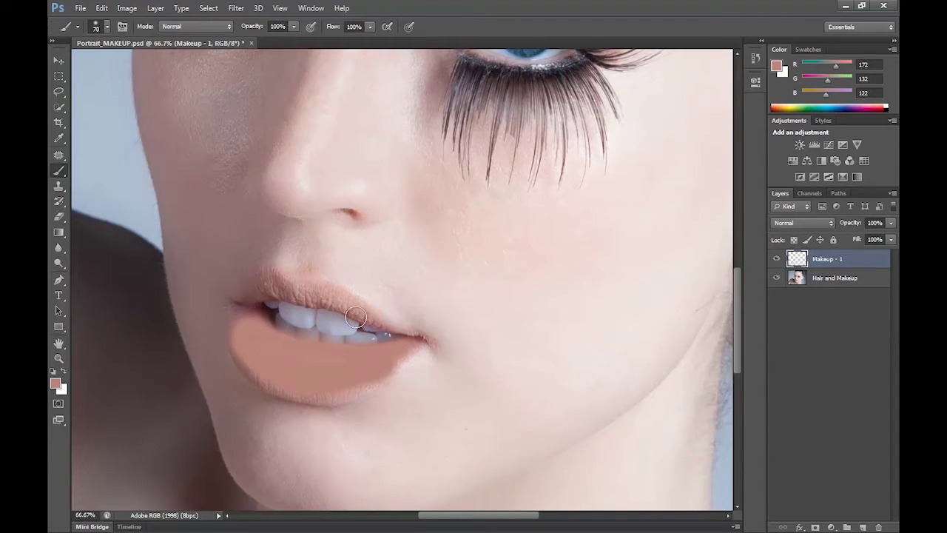
pyautogui.press('[')
pyautogui.press('[')
pyautogui.press('[')
pyautogui.moveTo(321, 297)
pyautogui.mouseDown()
pyautogui.moveTo(269, 291)
pyautogui.moveTo(251, 300)
pyautogui.moveTo(273, 286)
pyautogui.moveTo(347, 307)
pyautogui.mouseUp()
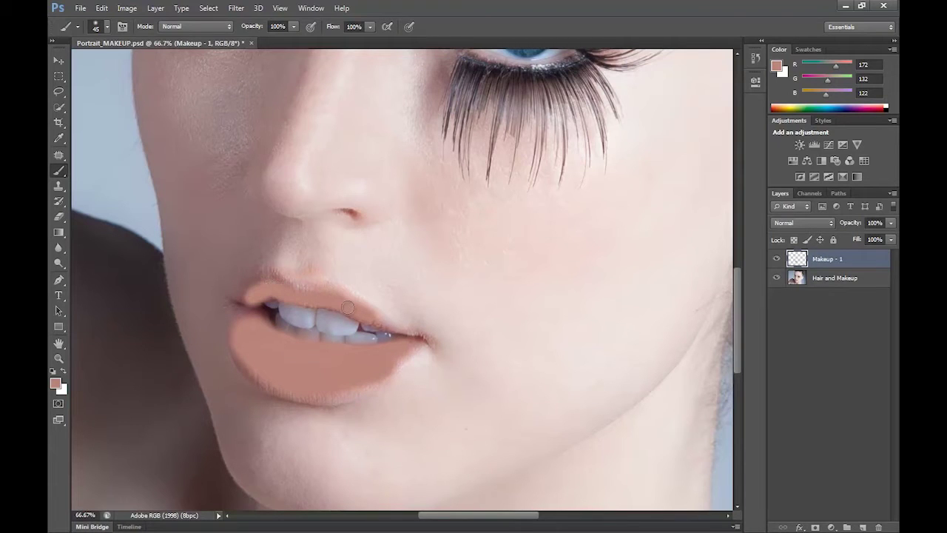
# Apply a Gaussian Blur with a 34.6-pixel radius to the lip paint
pyautogui.click(237, 8)
pyautogui.moveTo(251, 131)
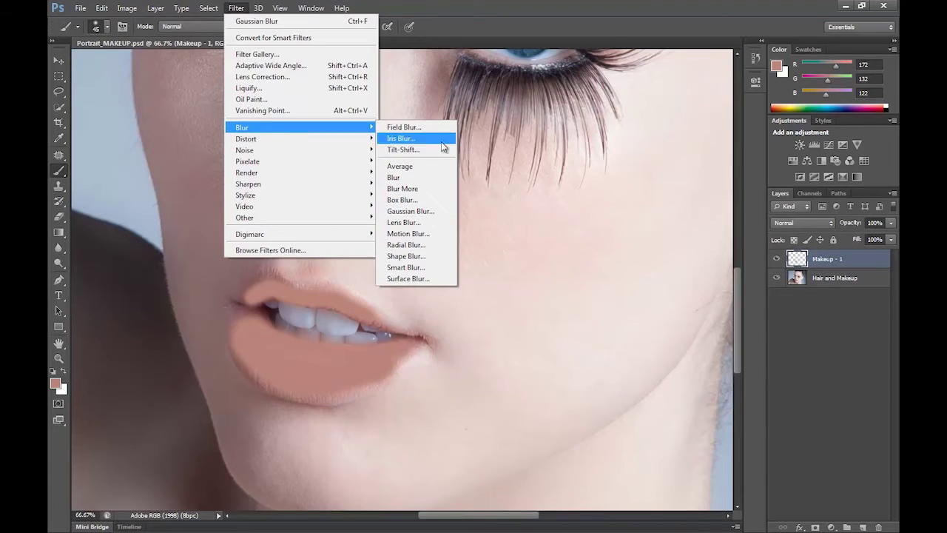
pyautogui.click(419, 213)
pyautogui.moveTo(214, 241); pyautogui.dragTo(558, 177)
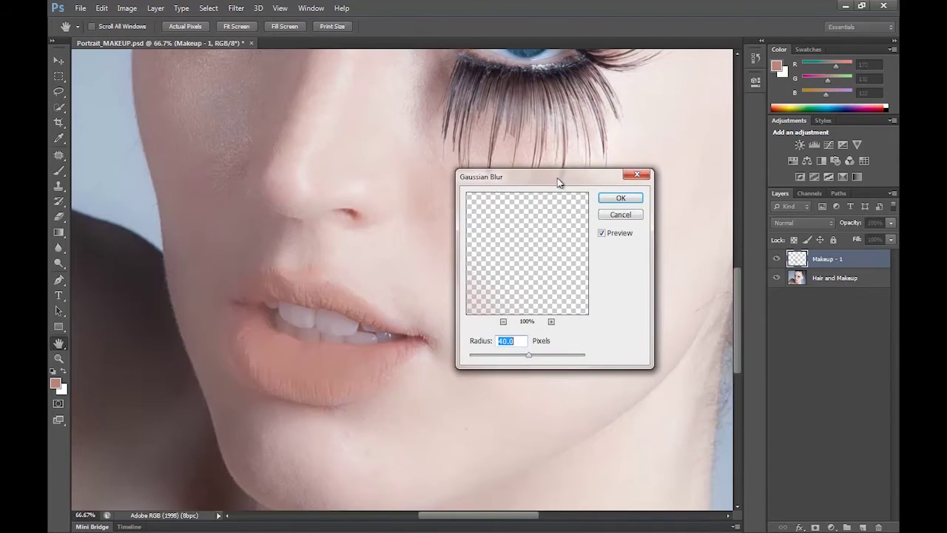
pyautogui.moveTo(528, 358)
pyautogui.mouseDown()
pyautogui.moveTo(517, 358)
pyautogui.moveTo(528, 357)
pyautogui.mouseUp()
pyautogui.click(619, 198)
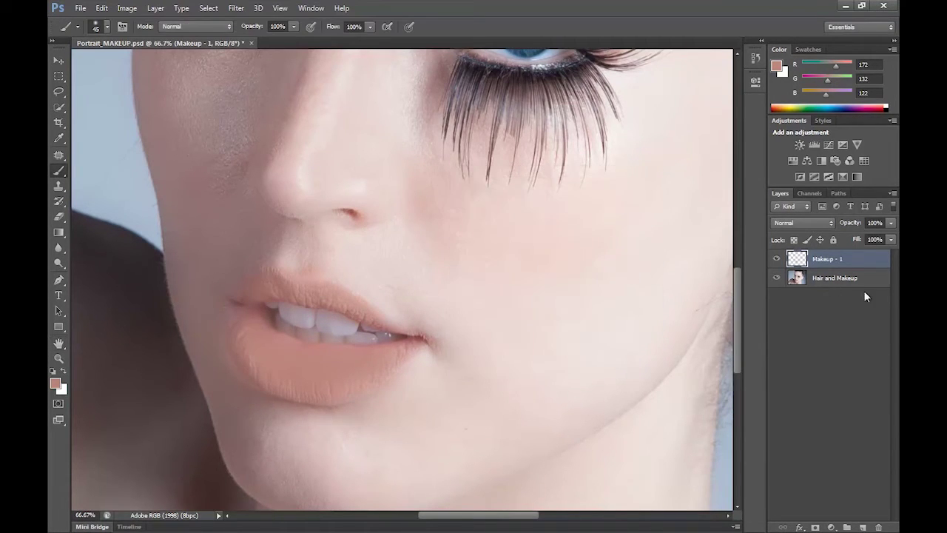
# Erase the peach paint off the teeth with a 0% hardness eraser
pyautogui.press('e')
pyautogui.moveTo(345, 326)
pyautogui.mouseDown()
pyautogui.moveTo(347, 320)
pyautogui.moveTo(283, 309)
pyautogui.moveTo(316, 327)
pyautogui.mouseUp()
pyautogui.click(107, 28)
pyautogui.moveTo(179, 92); pyautogui.dragTo(73, 89)
pyautogui.click(362, 338)
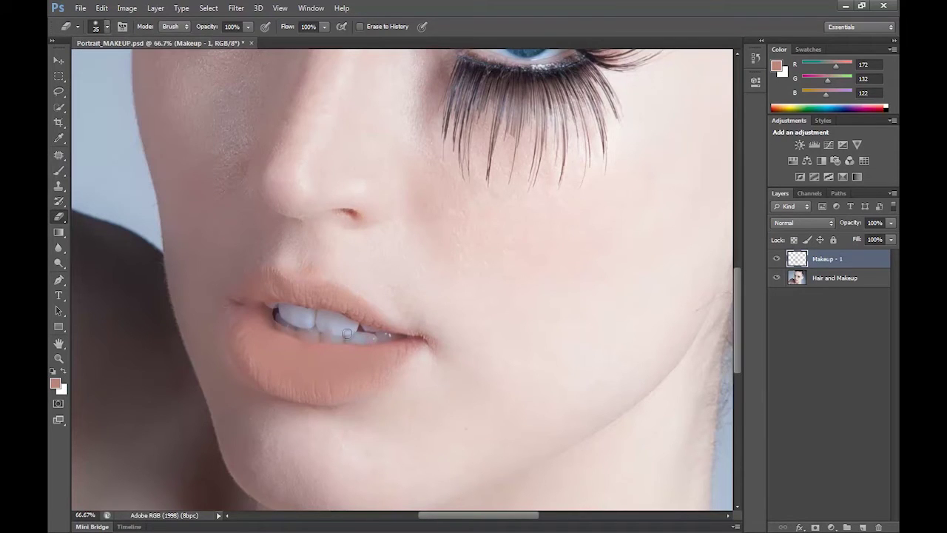
pyautogui.moveTo(274, 309); pyautogui.dragTo(373, 335)
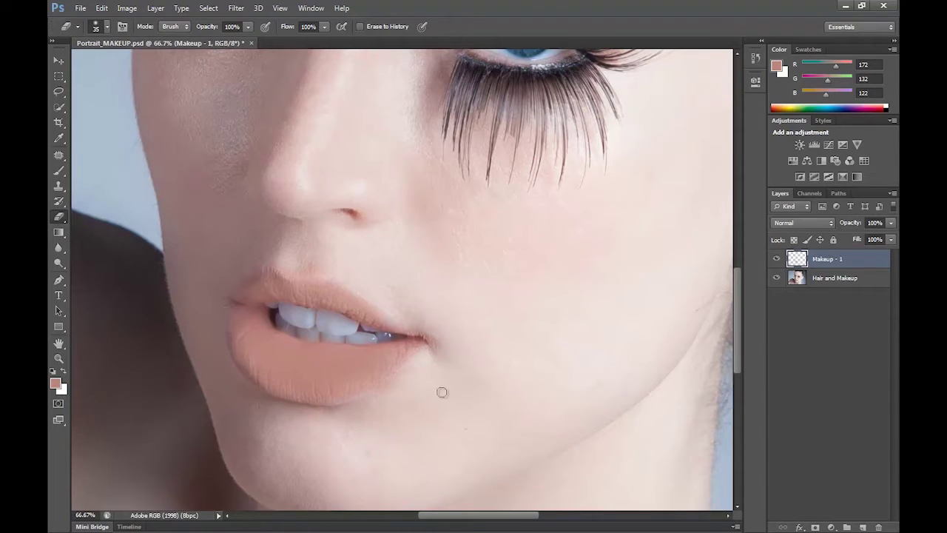
# Set the Makeup - 1 layer to Color blend mode at about 68% opacity
pyautogui.click(819, 223)
pyautogui.click(792, 288)
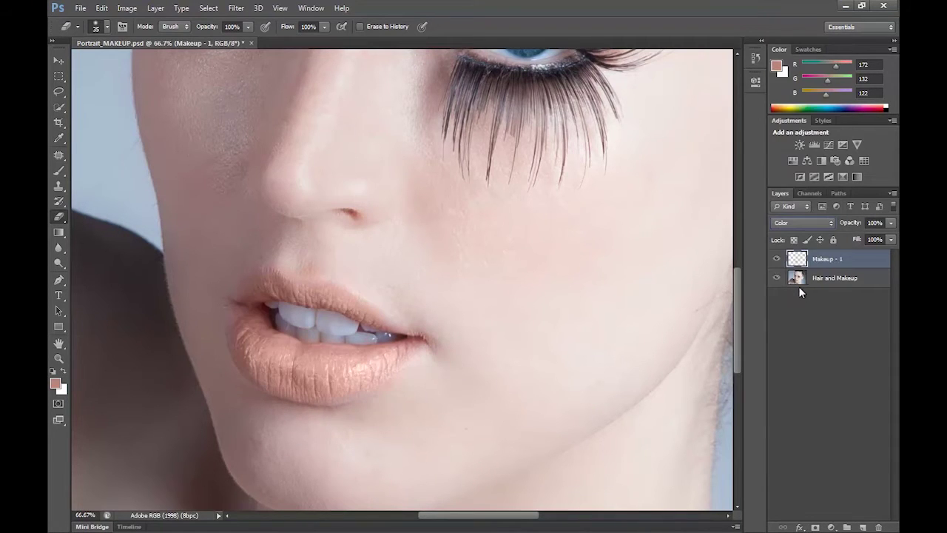
pyautogui.click(798, 223)
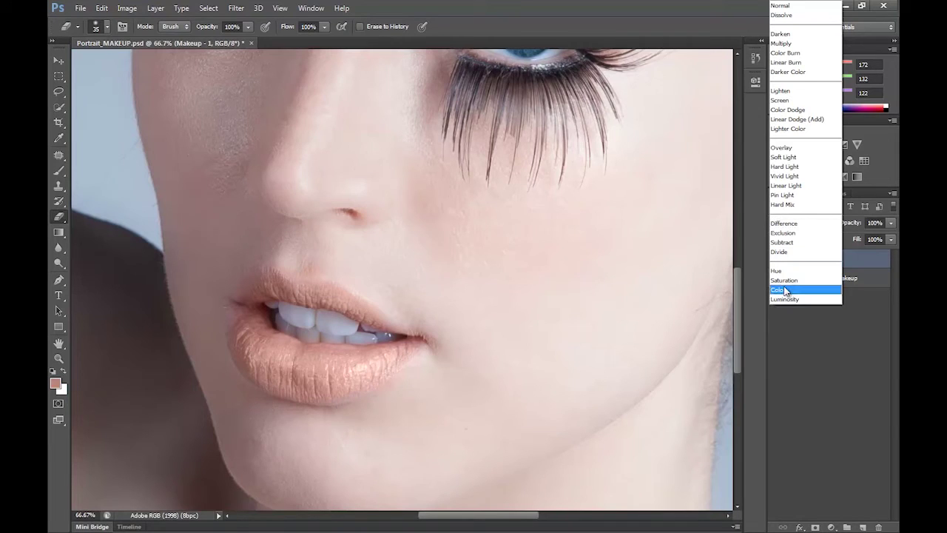
pyautogui.click(797, 295)
pyautogui.click(890, 223)
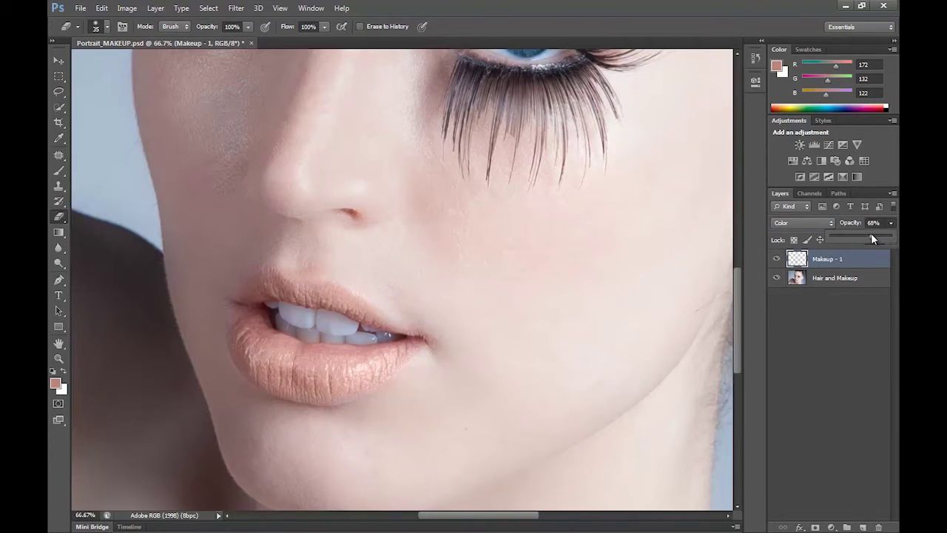
pyautogui.click(836, 311)
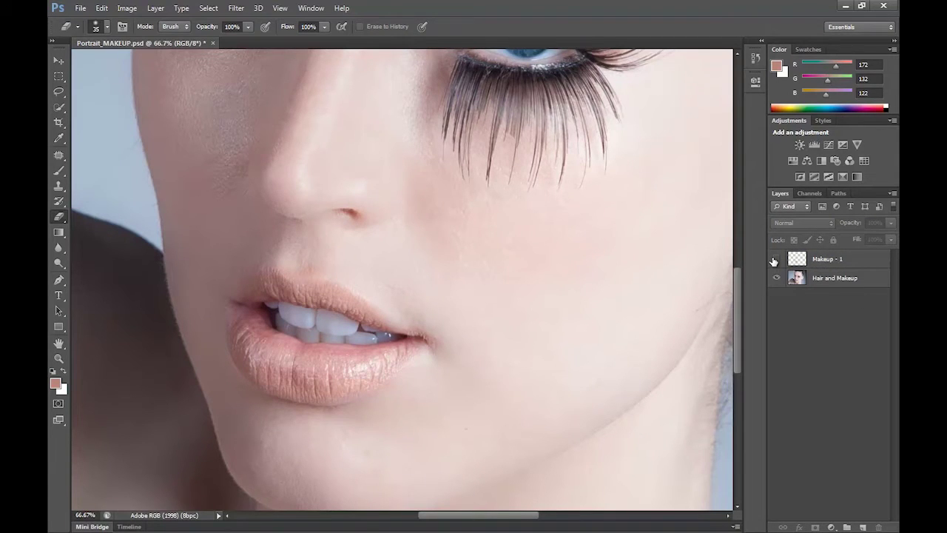
# View the image at 100%, then fit the whole portrait in the window
pyautogui.click(59, 358)
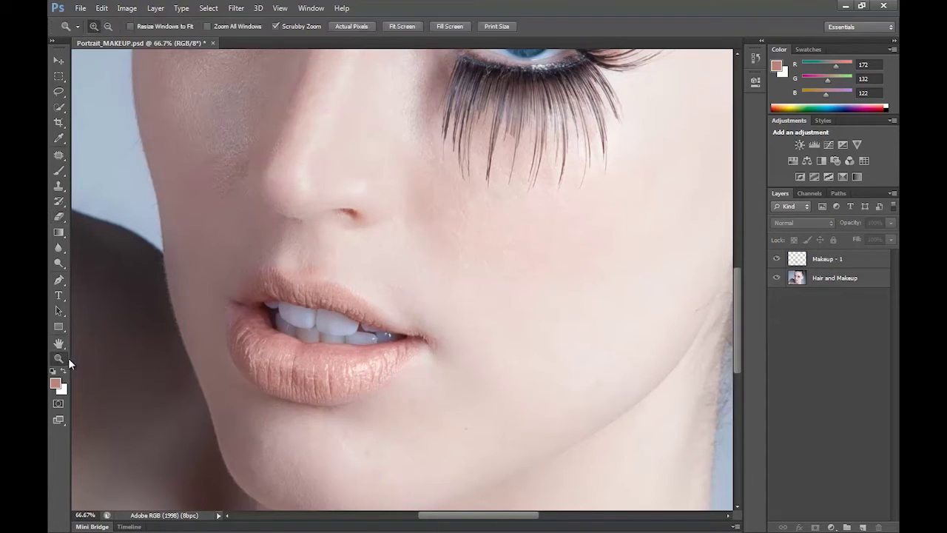
pyautogui.click(352, 26)
pyautogui.click(401, 27)
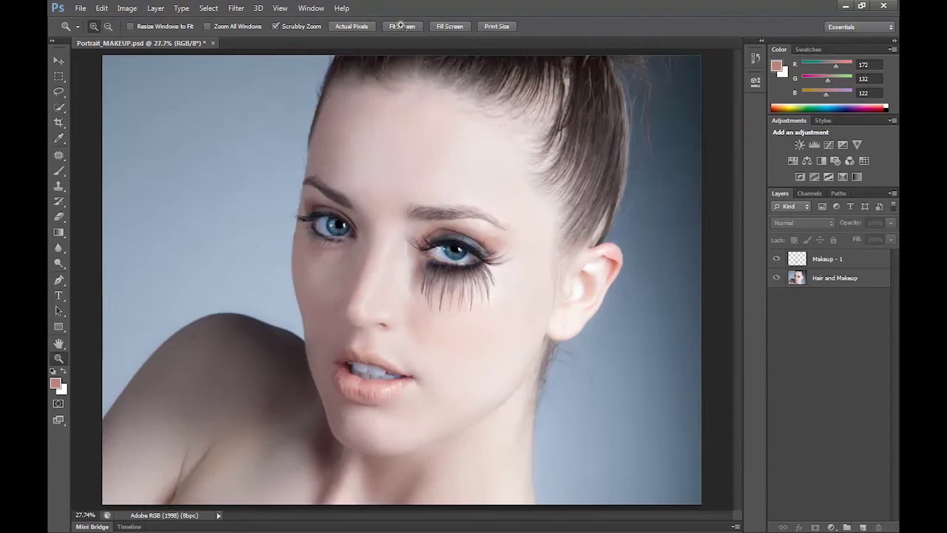
# Create the Makeup - 2 layer above Makeup - 1 and zoom in on the right-hand eye
pyautogui.click(396, 255)
pyautogui.click(488, 238)
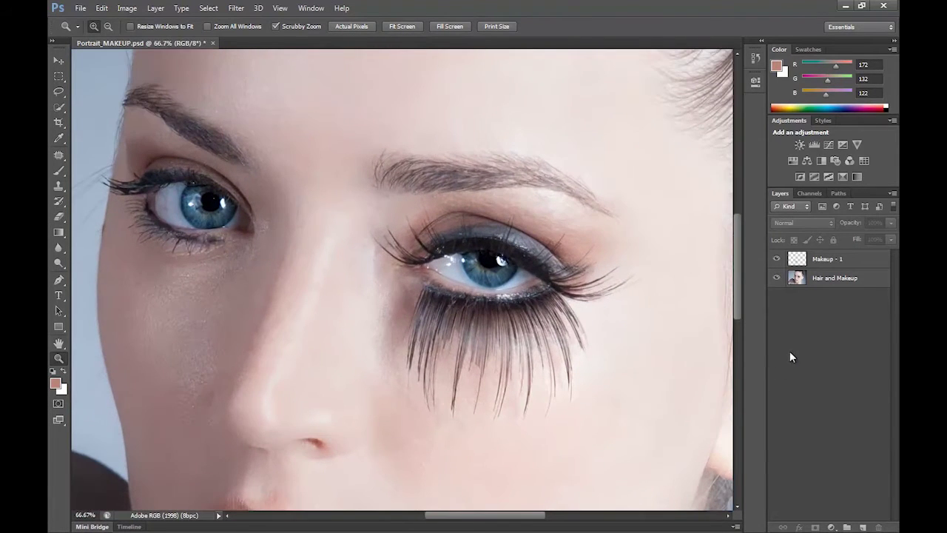
pyautogui.hotkey('ctrl', 'shift', 'n')
pyautogui.write('Makeup - 2')
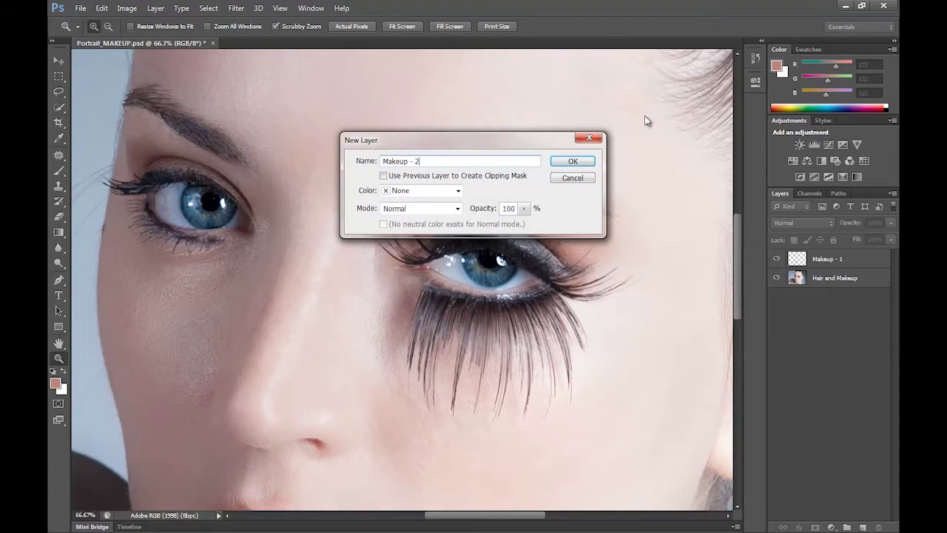
pyautogui.press('Return')
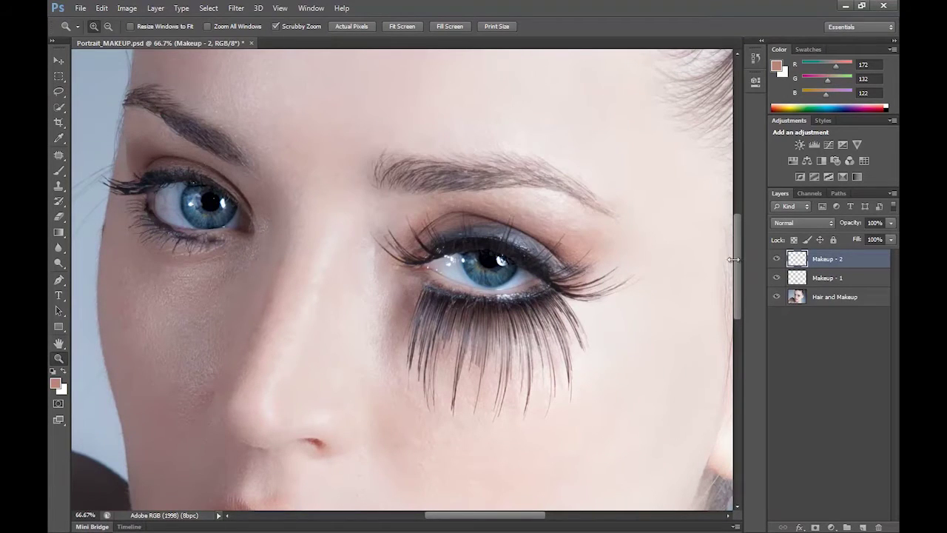
pyautogui.click(482, 246)
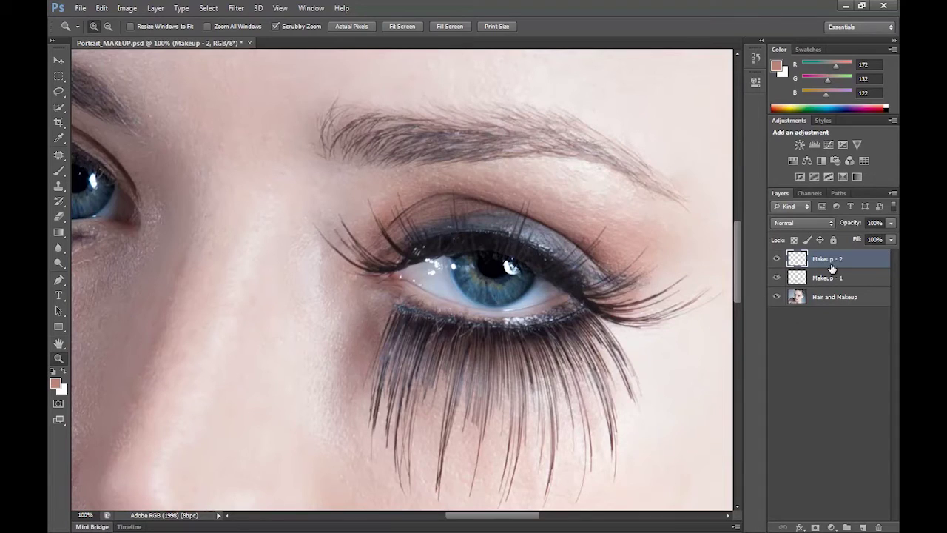
pyautogui.click(57, 170)
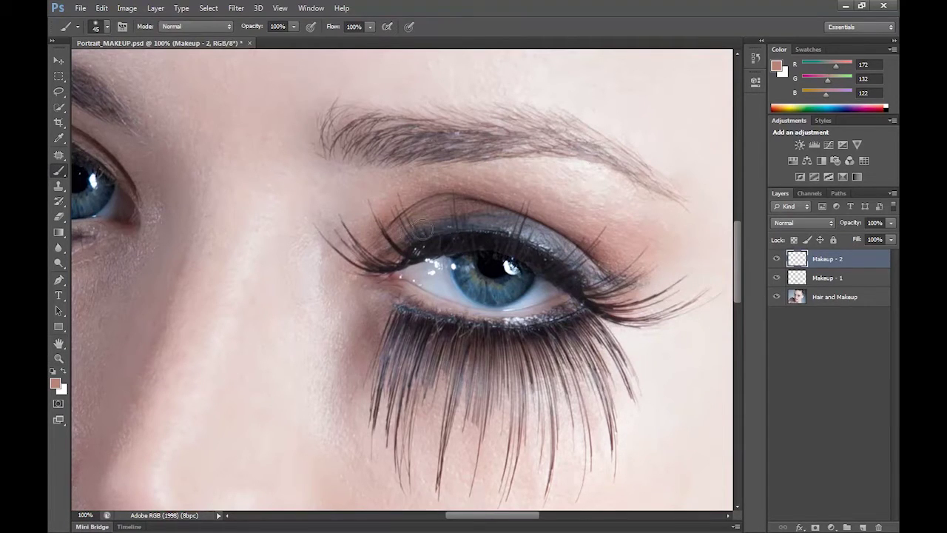
# Sample a grey-blue from the eyelid and brush a first eyeshadow pass, undoing the outer stroke
pyautogui.keyDown('alt'); pyautogui.click(477, 225); pyautogui.keyUp('alt')
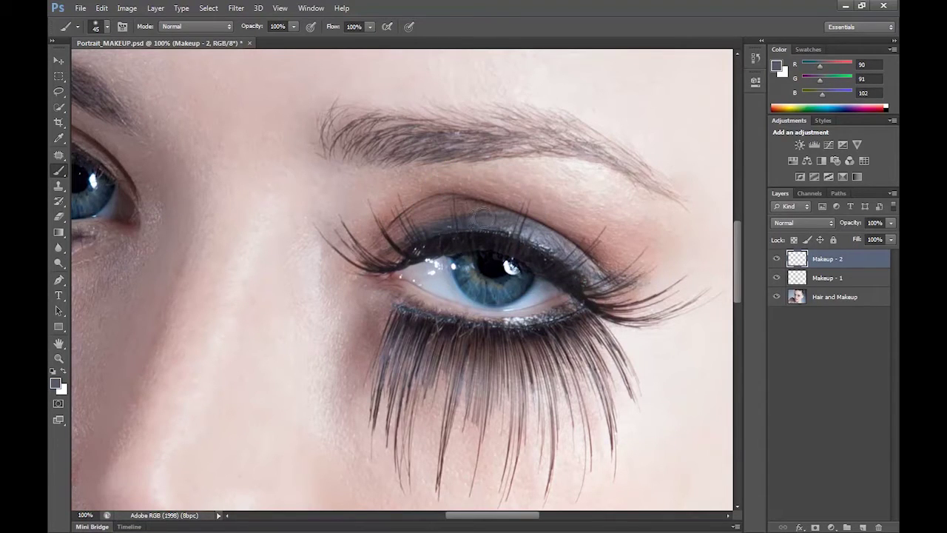
pyautogui.moveTo(487, 216); pyautogui.dragTo(473, 215)
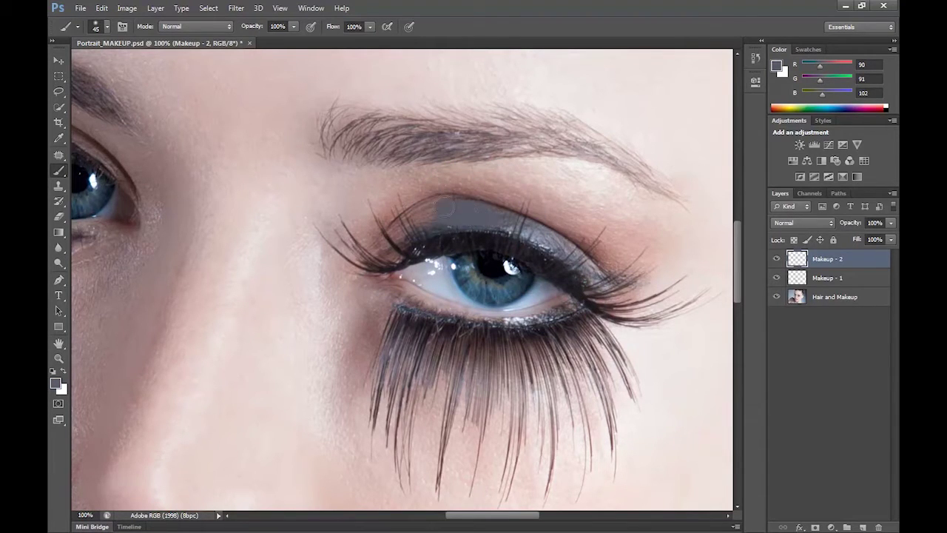
pyautogui.moveTo(405, 213)
pyautogui.mouseDown()
pyautogui.moveTo(374, 242)
pyautogui.moveTo(413, 222)
pyautogui.moveTo(383, 251)
pyautogui.moveTo(418, 220)
pyautogui.mouseUp()
pyautogui.moveTo(497, 219)
pyautogui.mouseDown()
pyautogui.moveTo(549, 235)
pyautogui.moveTo(627, 278)
pyautogui.mouseUp()
pyautogui.hotkey('ctrl', 'z')
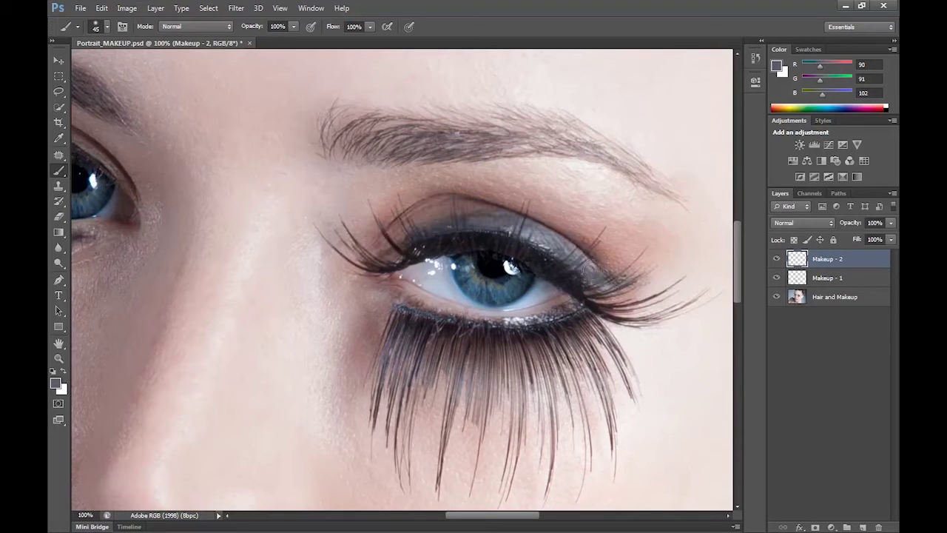
# Repaint grey eyeshadow over the upper lid, extending it past the outer corner
pyautogui.moveTo(448, 223)
pyautogui.mouseDown()
pyautogui.moveTo(395, 241)
pyautogui.moveTo(385, 234)
pyautogui.moveTo(442, 207)
pyautogui.moveTo(499, 219)
pyautogui.mouseUp()
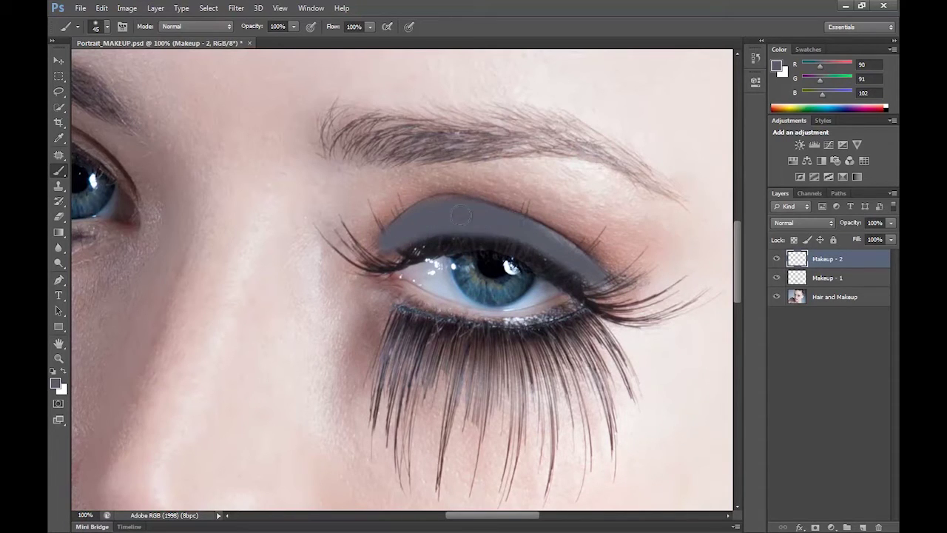
pyautogui.moveTo(385, 246); pyautogui.dragTo(439, 228)
pyautogui.moveTo(601, 280); pyautogui.dragTo(626, 286)
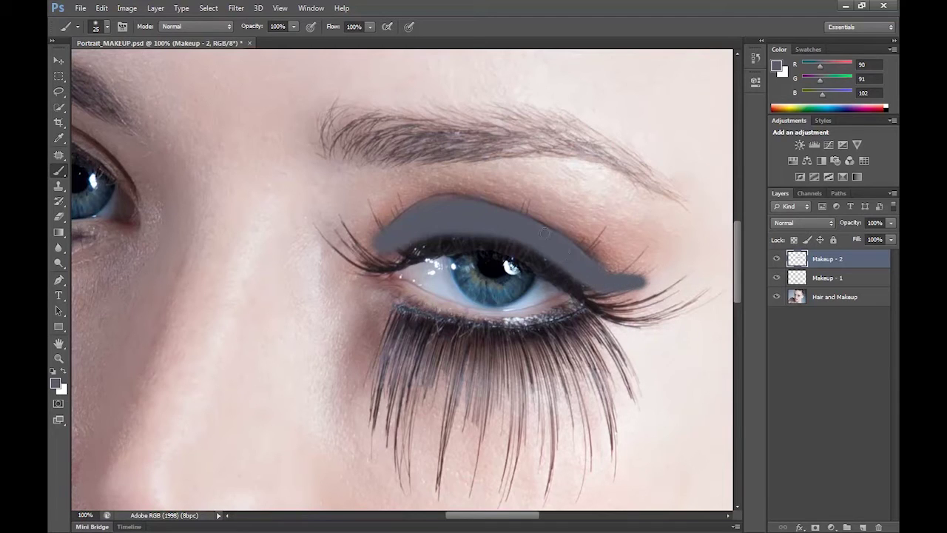
pyautogui.click(236, 8)
# Gaussian-blur the eyeshadow and set the Makeup - 2 layer to Color blending
pyautogui.click(244, 21)
pyautogui.click(841, 374)
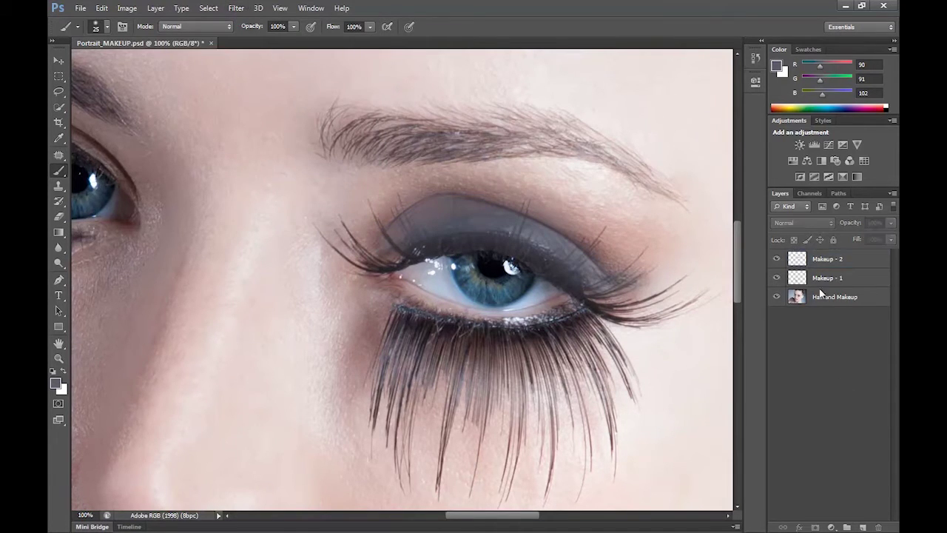
pyautogui.click(828, 258)
pyautogui.click(803, 222)
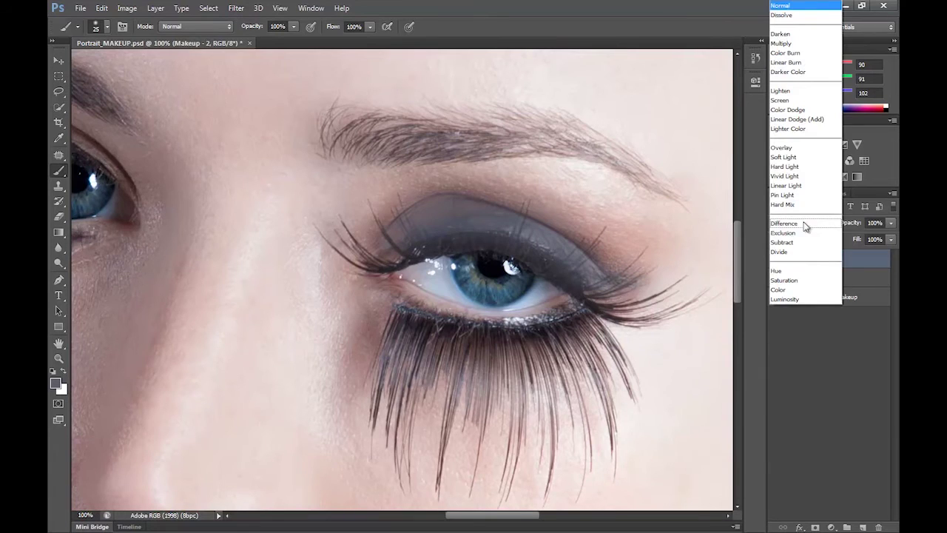
pyautogui.click(800, 291)
# Toggle the eyeshadow layer off and on to compare, then zoom in around the eyes
pyautogui.click(776, 259)
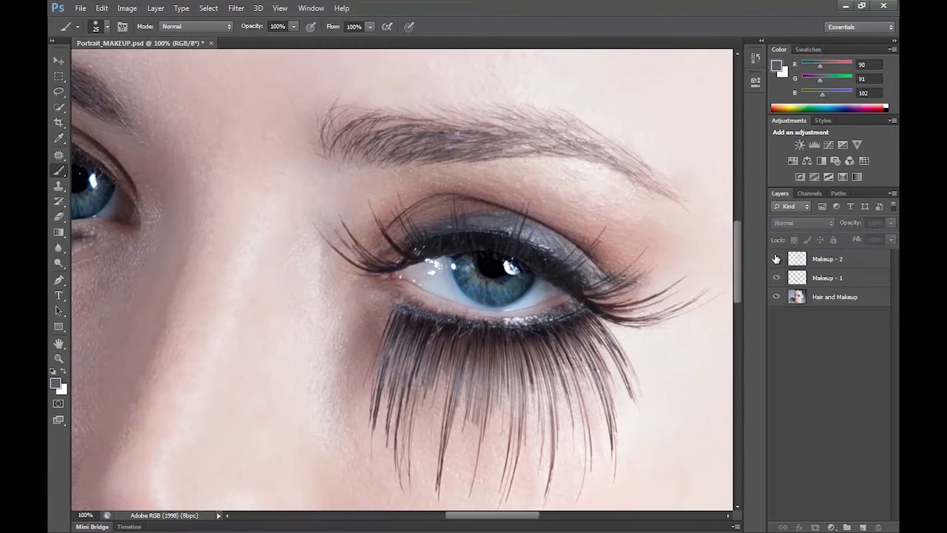
pyautogui.click(776, 258)
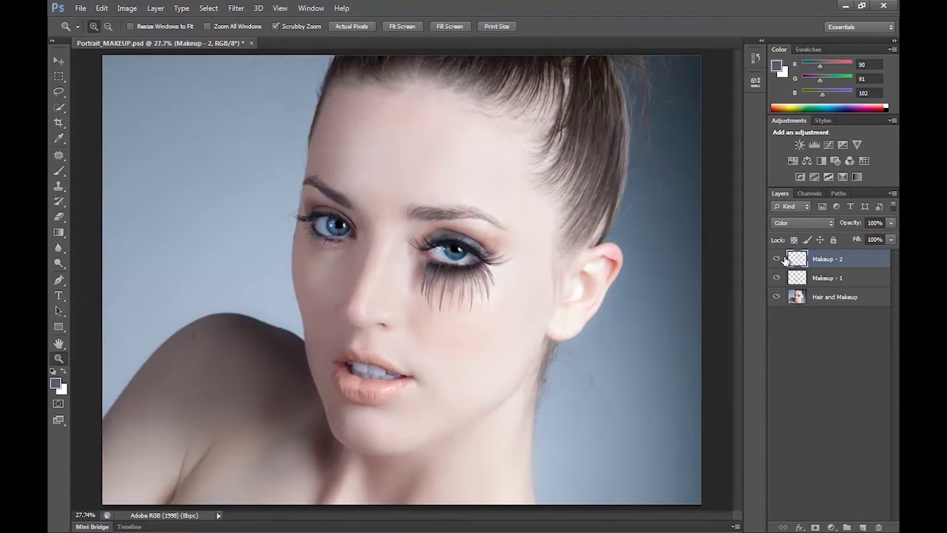
pyautogui.click(341, 234)
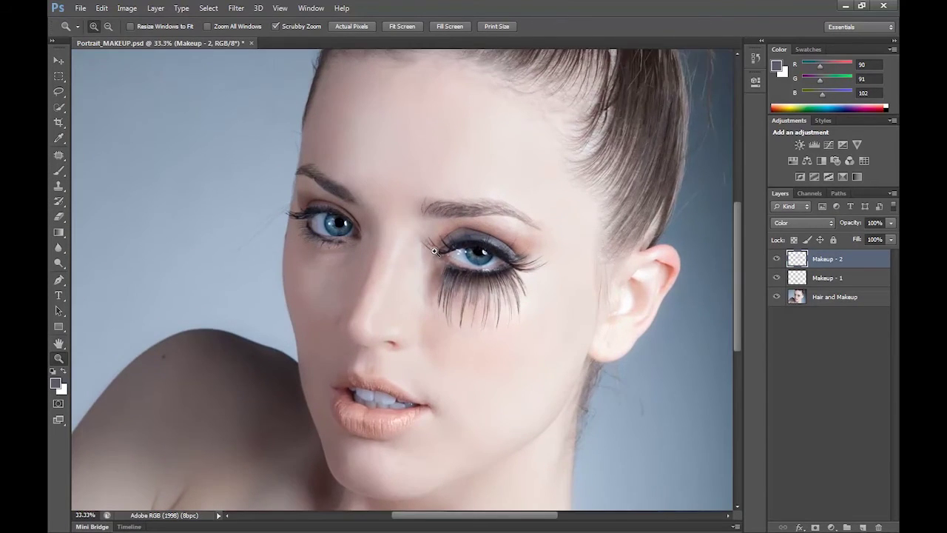
pyautogui.click(434, 252)
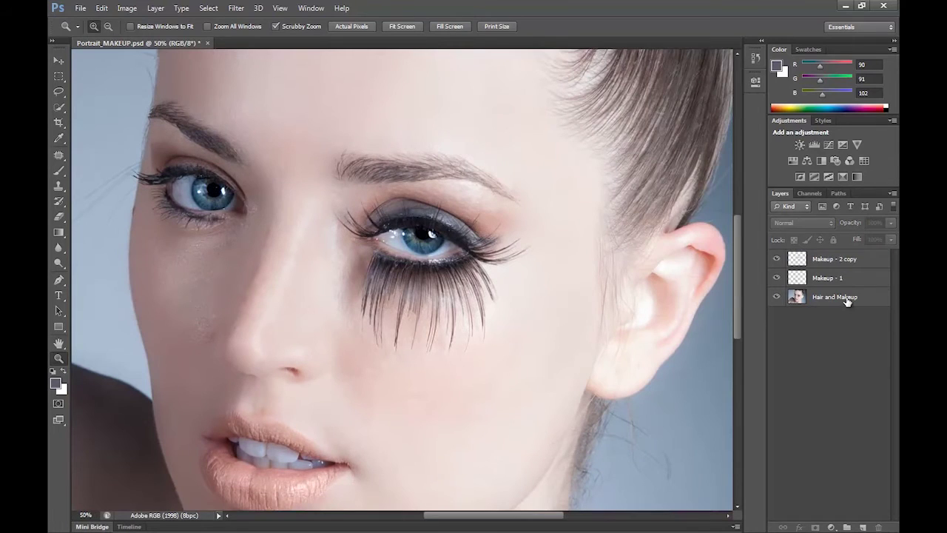
# Stamp all visible layers into a new layer and rename it 'Eyelashes'
pyautogui.click(846, 300)
pyautogui.click(836, 359)
pyautogui.hotkey('ctrl', 'alt', 'shift', 'e')
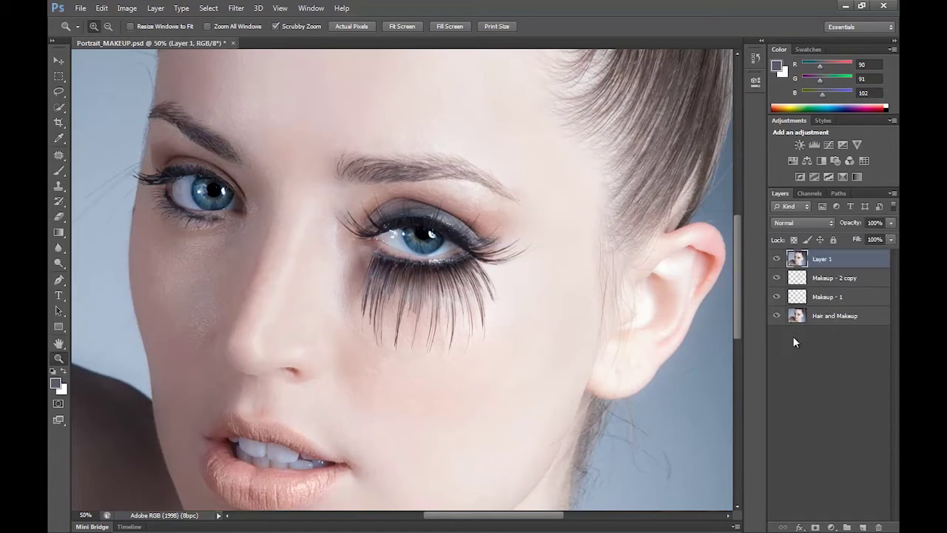
pyautogui.click(815, 375)
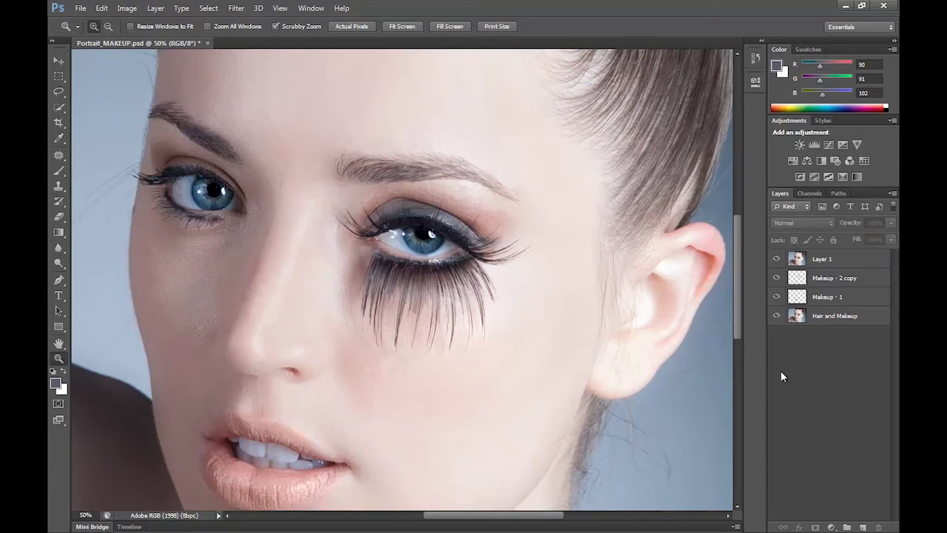
pyautogui.doubleClick(823, 259)
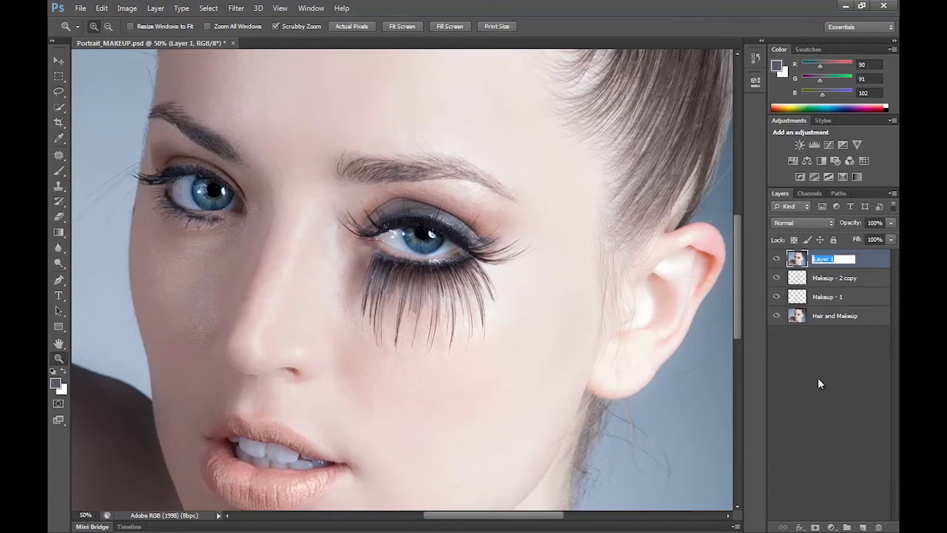
pyautogui.write('Eyelashes')
pyautogui.press('Return')
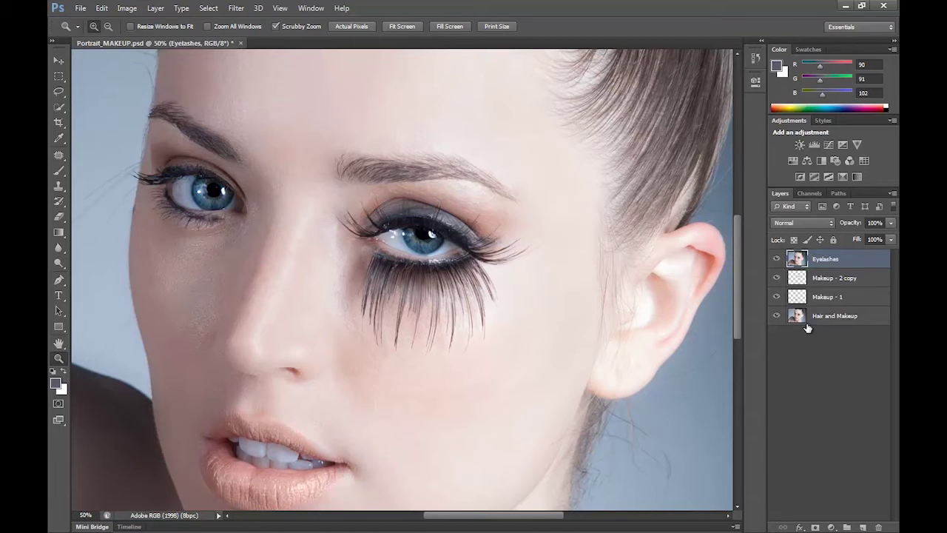
# Set the Eyelashes layer to Multiply and add a black layer mask
pyautogui.click(792, 224)
pyautogui.click(780, 44)
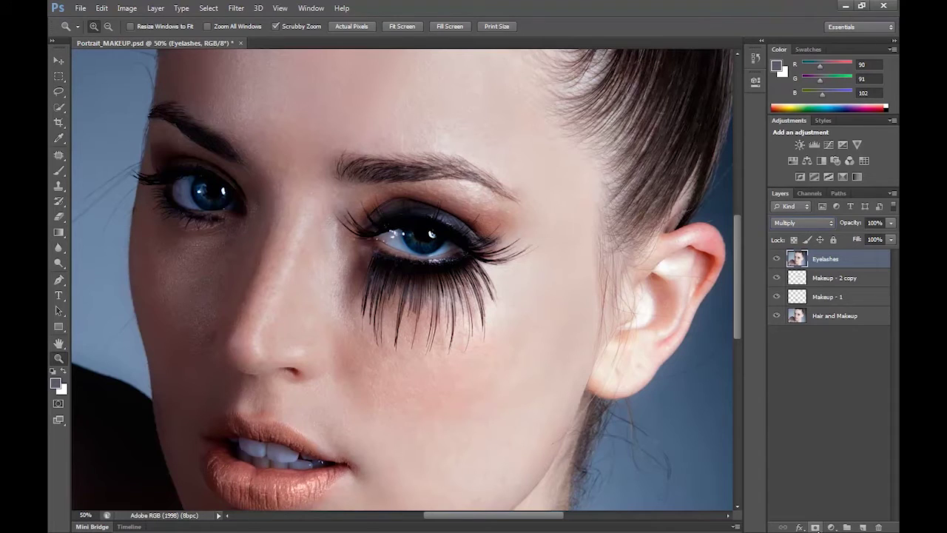
pyautogui.keyDown('alt'); pyautogui.click(815, 527); pyautogui.keyUp('alt')
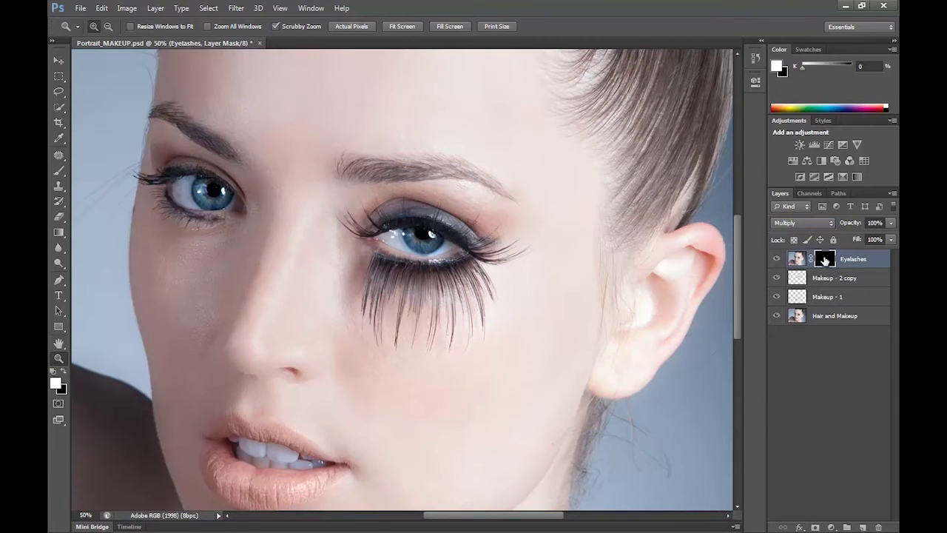
# Zoom in on the lower lashes and paint white on the mask to reveal a dark lash band
pyautogui.click(423, 296)
pyautogui.click(423, 297)
pyautogui.click(423, 297)
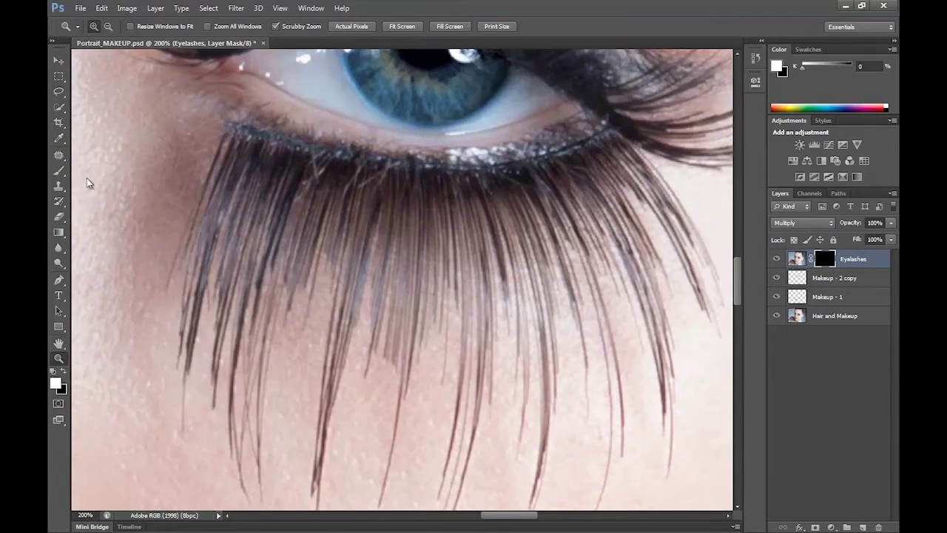
pyautogui.press('b')
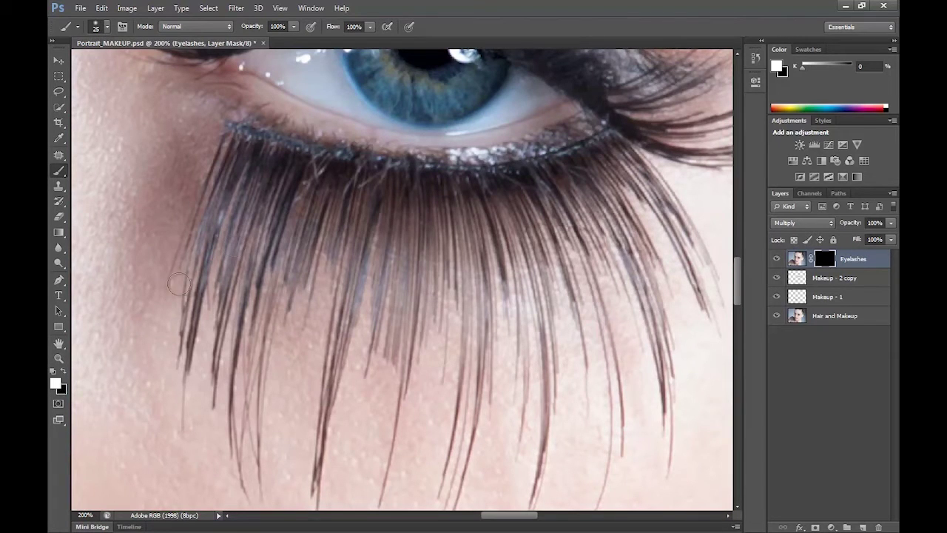
pyautogui.moveTo(235, 131)
pyautogui.mouseDown()
pyautogui.moveTo(377, 165)
pyautogui.moveTo(547, 159)
pyautogui.moveTo(437, 196)
pyautogui.moveTo(584, 144)
pyautogui.moveTo(614, 144)
pyautogui.moveTo(479, 204)
pyautogui.moveTo(322, 188)
pyautogui.moveTo(231, 142)
pyautogui.moveTo(385, 192)
pyautogui.moveTo(400, 188)
pyautogui.mouseUp()
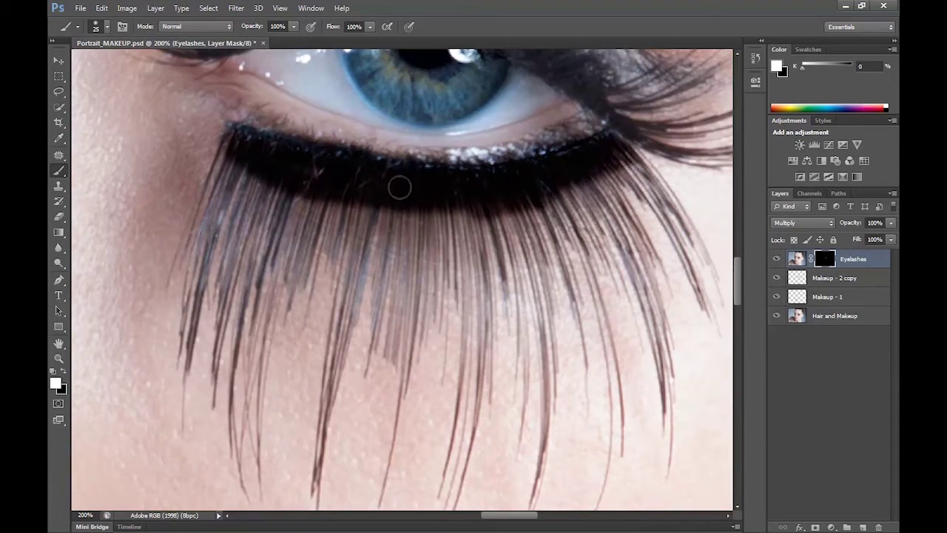
# Reveal the full lash line, then the outer-corner lashes with a smaller brush
pyautogui.press('p')
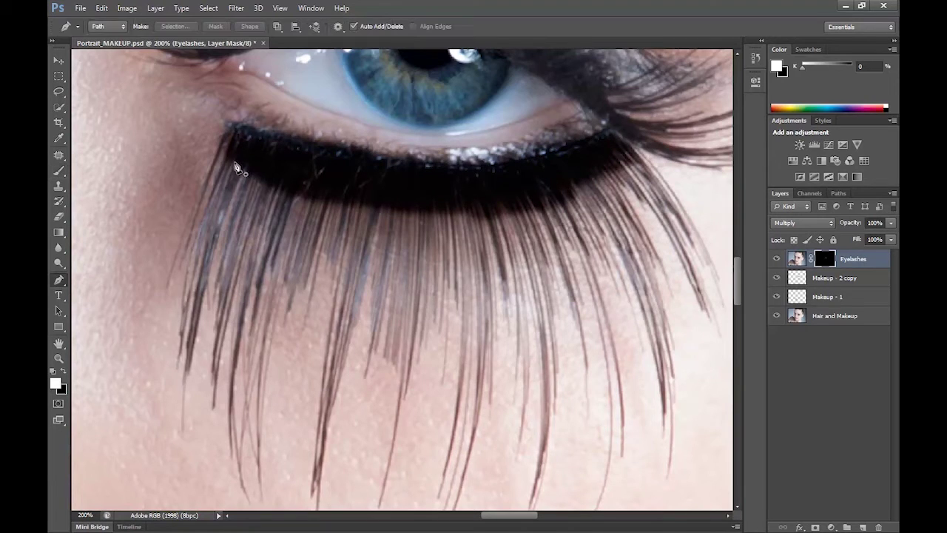
pyautogui.press('b')
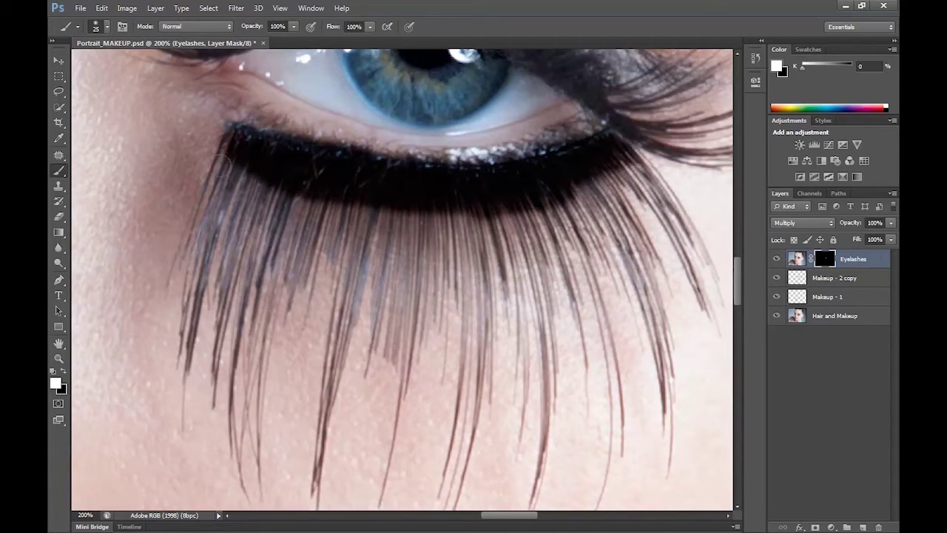
pyautogui.moveTo(228, 173)
pyautogui.mouseDown()
pyautogui.moveTo(349, 205)
pyautogui.moveTo(251, 187)
pyautogui.moveTo(367, 210)
pyautogui.moveTo(334, 203)
pyautogui.moveTo(506, 217)
pyautogui.moveTo(623, 171)
pyautogui.moveTo(649, 173)
pyautogui.moveTo(576, 204)
pyautogui.moveTo(396, 225)
pyautogui.moveTo(229, 198)
pyautogui.moveTo(218, 205)
pyautogui.moveTo(266, 222)
pyautogui.moveTo(450, 234)
pyautogui.moveTo(596, 209)
pyautogui.moveTo(651, 187)
pyautogui.moveTo(650, 171)
pyautogui.moveTo(669, 195)
pyautogui.mouseUp()
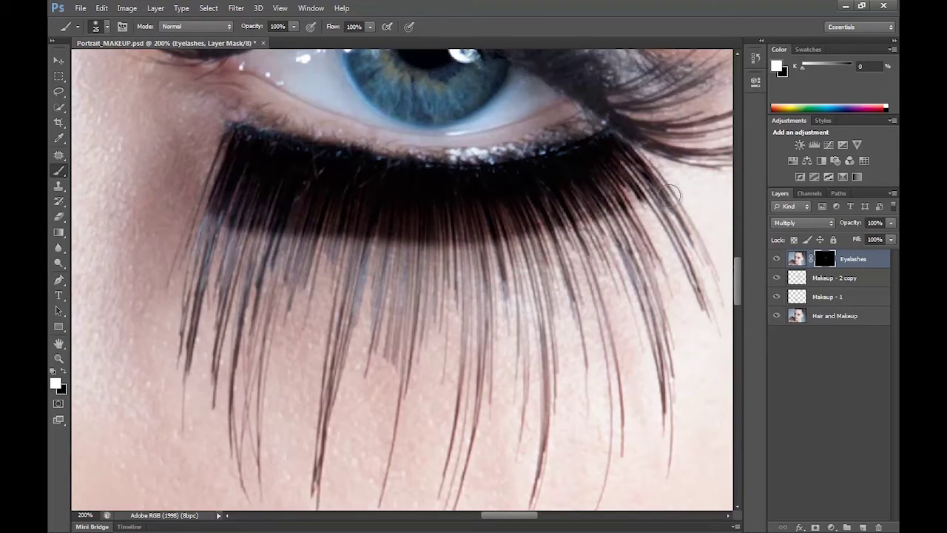
pyautogui.press('[')
pyautogui.moveTo(664, 196)
pyautogui.mouseDown()
pyautogui.moveTo(691, 243)
pyautogui.moveTo(672, 213)
pyautogui.moveTo(676, 222)
pyautogui.moveTo(659, 215)
pyautogui.moveTo(686, 250)
pyautogui.moveTo(700, 283)
pyautogui.moveTo(675, 244)
pyautogui.moveTo(701, 303)
pyautogui.moveTo(688, 276)
pyautogui.moveTo(624, 218)
pyautogui.moveTo(664, 279)
pyautogui.moveTo(645, 281)
pyautogui.moveTo(653, 308)
pyautogui.moveTo(627, 265)
pyautogui.moveTo(664, 371)
pyautogui.moveTo(674, 472)
pyautogui.moveTo(658, 290)
pyautogui.moveTo(664, 313)
pyautogui.moveTo(604, 224)
pyautogui.moveTo(624, 290)
pyautogui.moveTo(577, 244)
pyautogui.moveTo(610, 410)
pyautogui.moveTo(605, 477)
pyautogui.moveTo(604, 302)
pyautogui.moveTo(545, 249)
pyautogui.moveTo(504, 258)
pyautogui.moveTo(488, 242)
pyautogui.moveTo(332, 247)
pyautogui.moveTo(211, 224)
pyautogui.moveTo(234, 267)
pyautogui.moveTo(300, 266)
pyautogui.moveTo(343, 321)
pyautogui.moveTo(397, 319)
pyautogui.moveTo(487, 261)
pyautogui.moveTo(457, 363)
pyautogui.mouseUp()
# Paint white on the Eyelashes mask with smaller brushes to reveal the lashes further left
pyautogui.press(']')
pyautogui.press(']')
pyautogui.press(']')
pyautogui.press(']')
pyautogui.scroll(-3, 458, 362)
pyautogui.moveTo(348, 189); pyautogui.dragTo(315, 407)
pyautogui.press('[')
pyautogui.press('[')
pyautogui.press('[')
pyautogui.press('[')
pyautogui.press('[')
pyautogui.press('[')
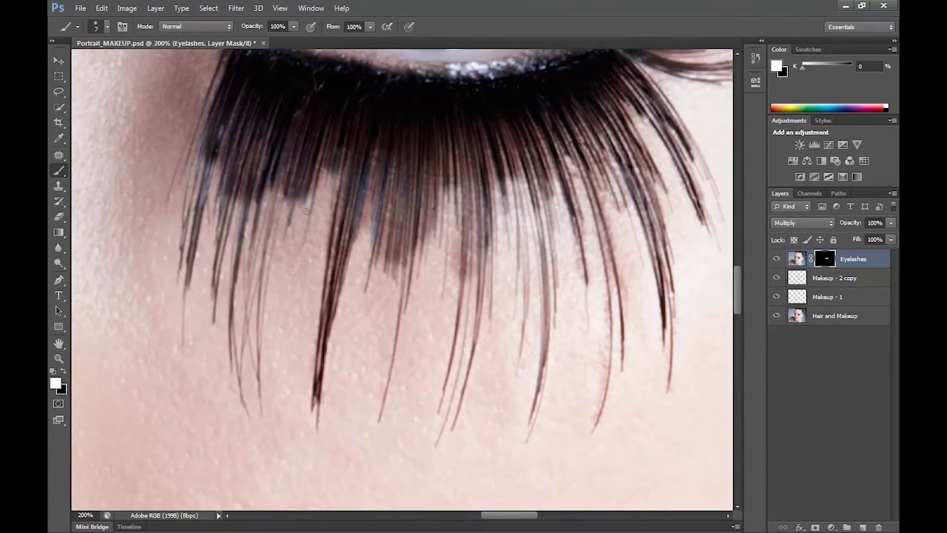
pyautogui.press('[')
pyautogui.moveTo(305, 211)
pyautogui.mouseDown()
pyautogui.moveTo(281, 222)
pyautogui.moveTo(257, 385)
pyautogui.moveTo(244, 207)
pyautogui.moveTo(237, 410)
pyautogui.mouseUp()
pyautogui.moveTo(213, 323)
pyautogui.mouseDown()
pyautogui.moveTo(222, 178)
pyautogui.moveTo(196, 211)
pyautogui.moveTo(177, 270)
pyautogui.mouseUp()
pyautogui.press(']')
pyautogui.press(']')
pyautogui.moveTo(459, 275)
pyautogui.mouseDown()
pyautogui.moveTo(456, 330)
pyautogui.moveTo(488, 279)
pyautogui.moveTo(484, 248)
pyautogui.mouseUp()
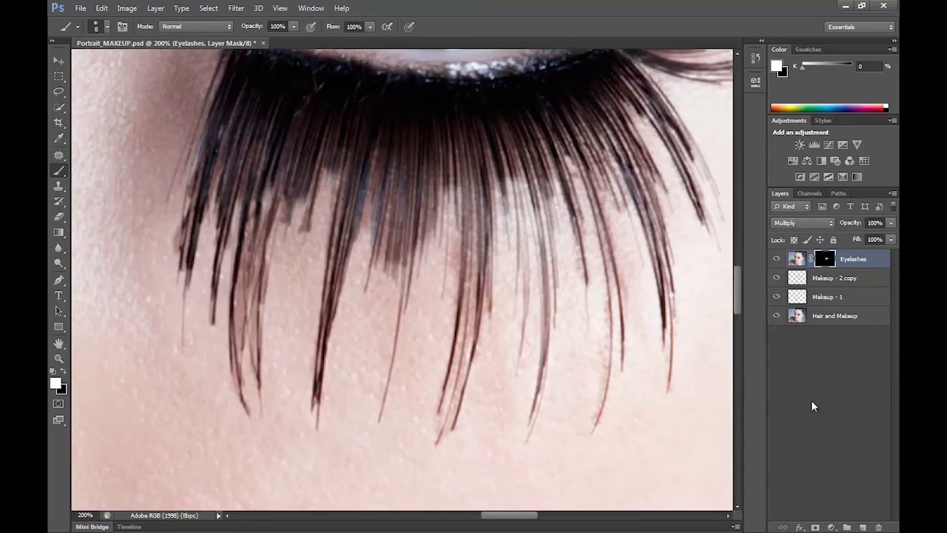
# Paint black over five thin stray lashes to fade them, then switch back to white
pyautogui.click(64, 372)
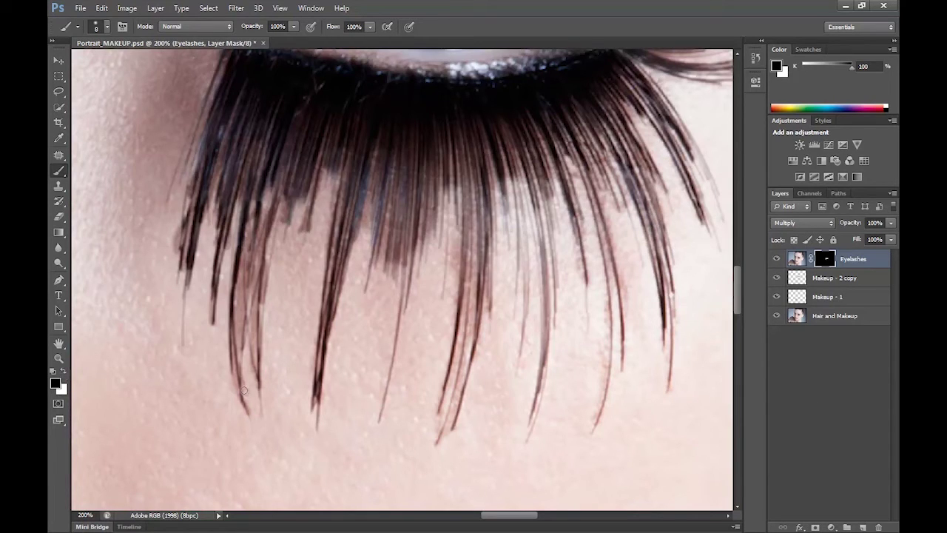
pyautogui.moveTo(239, 337); pyautogui.dragTo(236, 293)
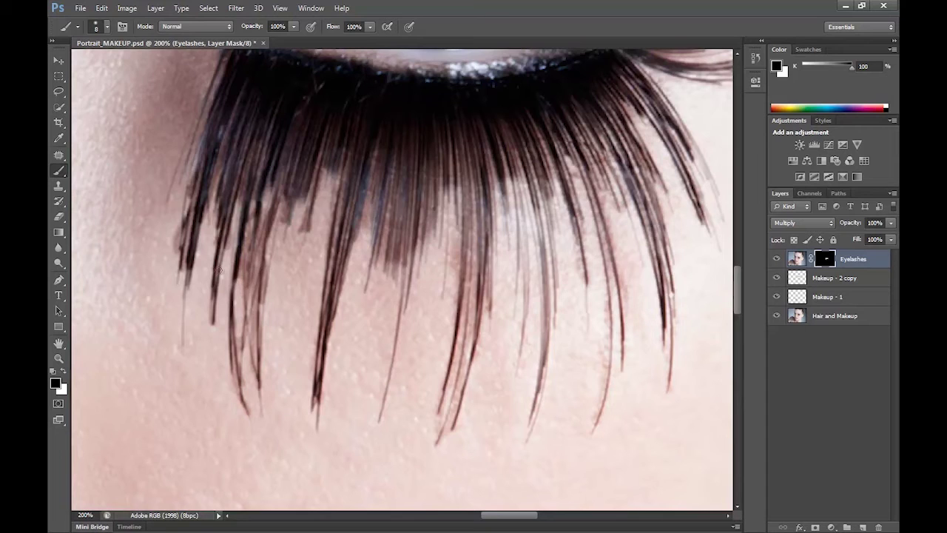
pyautogui.moveTo(179, 258); pyautogui.dragTo(179, 219)
pyautogui.moveTo(450, 430)
pyautogui.mouseDown()
pyautogui.moveTo(471, 266)
pyautogui.moveTo(455, 244)
pyautogui.moveTo(452, 326)
pyautogui.mouseUp()
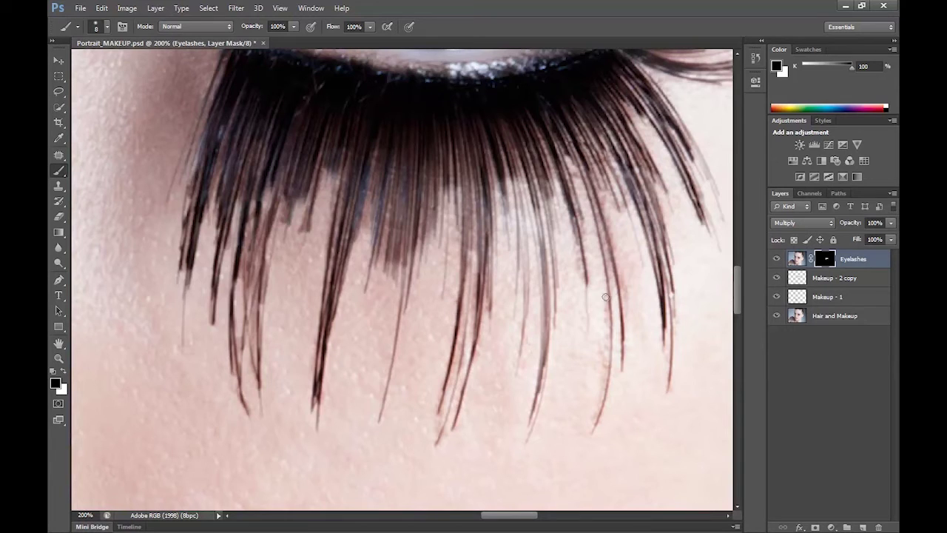
pyautogui.moveTo(621, 275); pyautogui.dragTo(609, 213)
pyautogui.moveTo(300, 222)
pyautogui.mouseDown()
pyautogui.moveTo(284, 211)
pyautogui.moveTo(243, 274)
pyautogui.moveTo(251, 341)
pyautogui.moveTo(259, 230)
pyautogui.mouseUp()
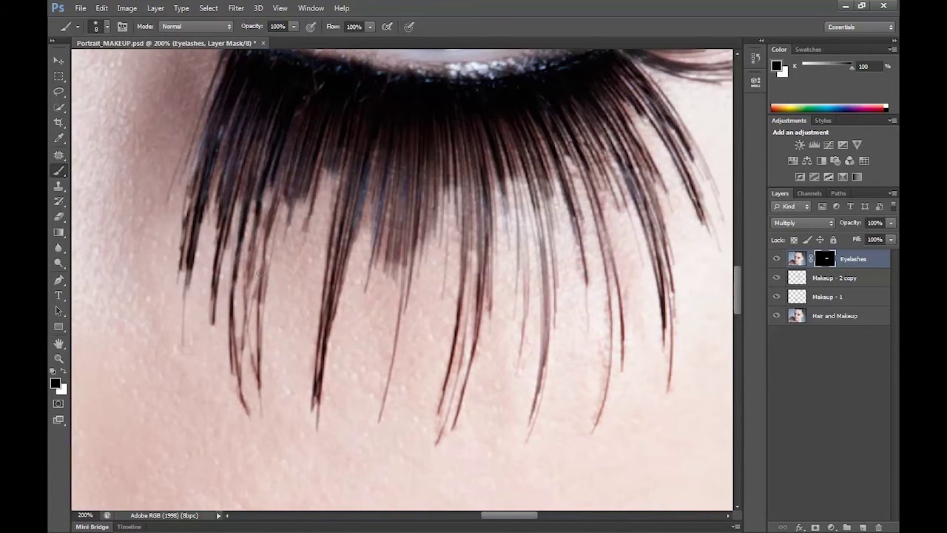
pyautogui.press('x')
pyautogui.scroll(5, 275, 219)
pyautogui.click(59, 358)
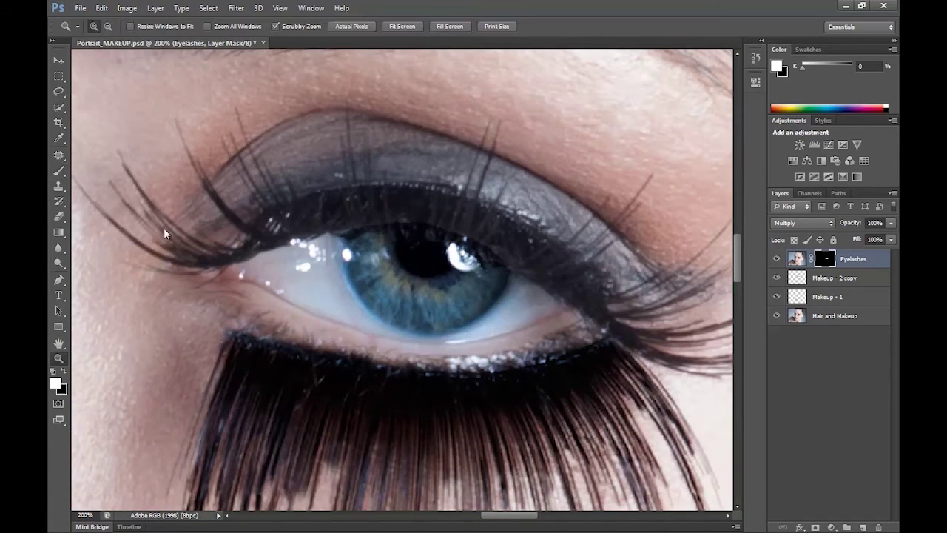
# Fit the portrait on screen and drop the Eyelashes layer to about 30% opacity, comparing it hidden and shown
pyautogui.click(402, 27)
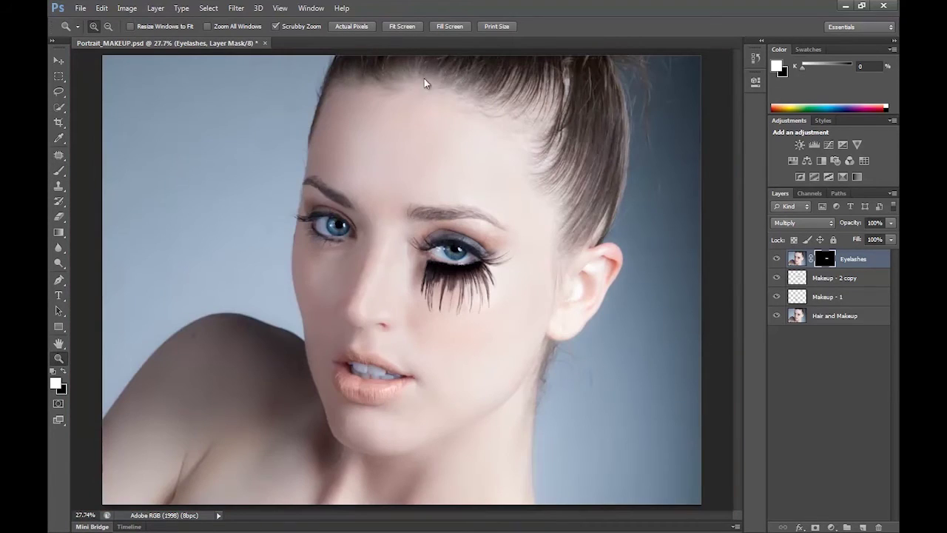
pyautogui.click(893, 223)
pyautogui.moveTo(863, 238); pyautogui.dragTo(854, 238)
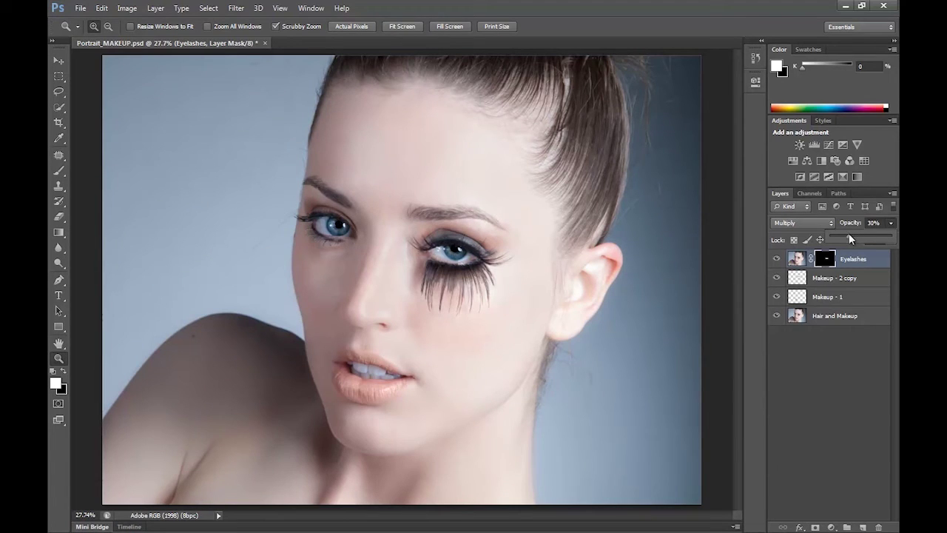
pyautogui.click(777, 259)
pyautogui.click(777, 259)
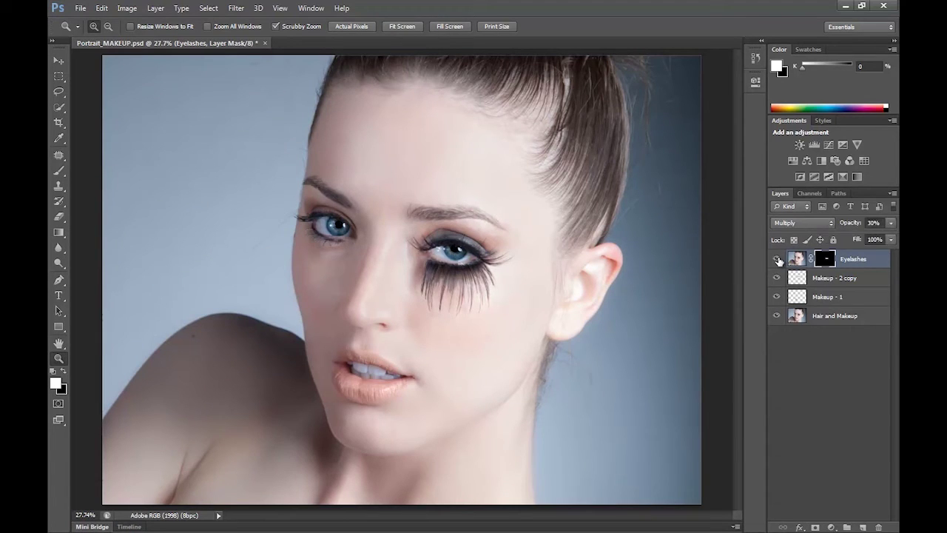
pyautogui.click(777, 259)
pyautogui.click(777, 259)
pyautogui.click(849, 393)
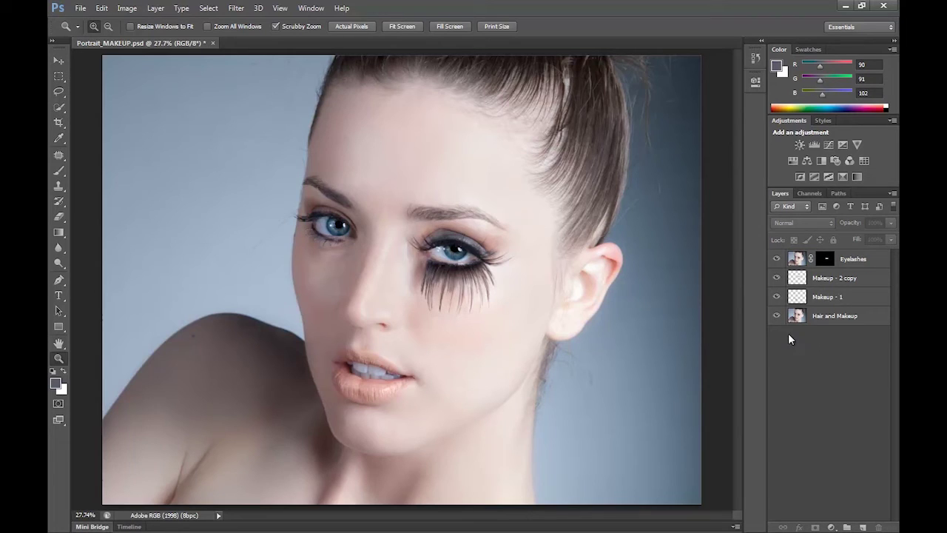
# Stamp all visible layers into a new top layer named Sharpen Lips
pyautogui.hotkey('ctrl', 'shift', 'alt', 'e')
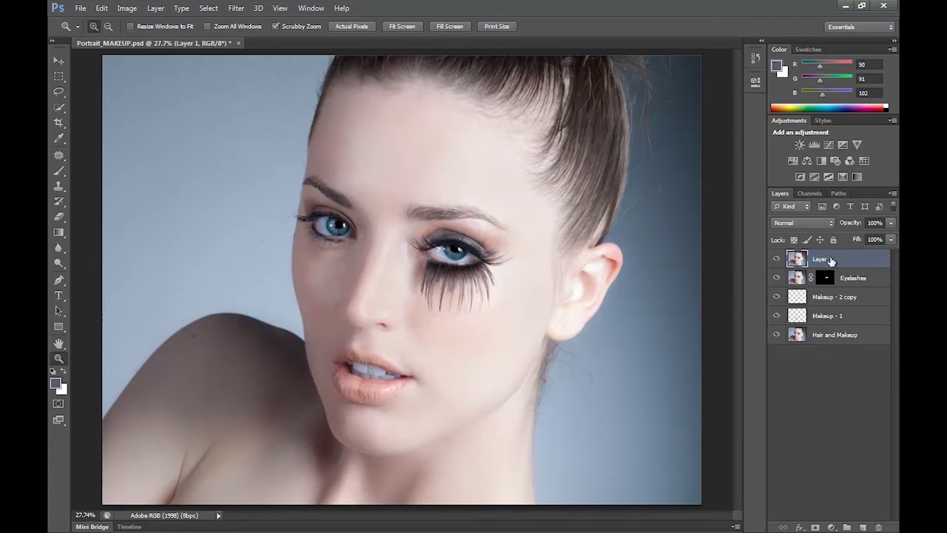
pyautogui.doubleClick(823, 260)
pyautogui.write('Sharpen Lips')
pyautogui.press('Return')
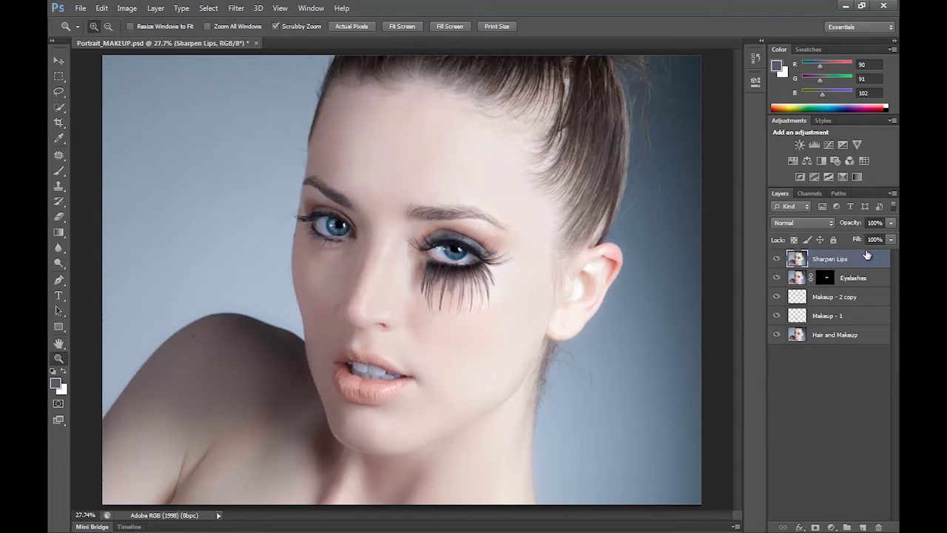
# Run Unsharp Mask on Sharpen Lips with a 4.5-pixel radius and threshold 0
pyautogui.click(236, 8)
pyautogui.moveTo(348, 184)
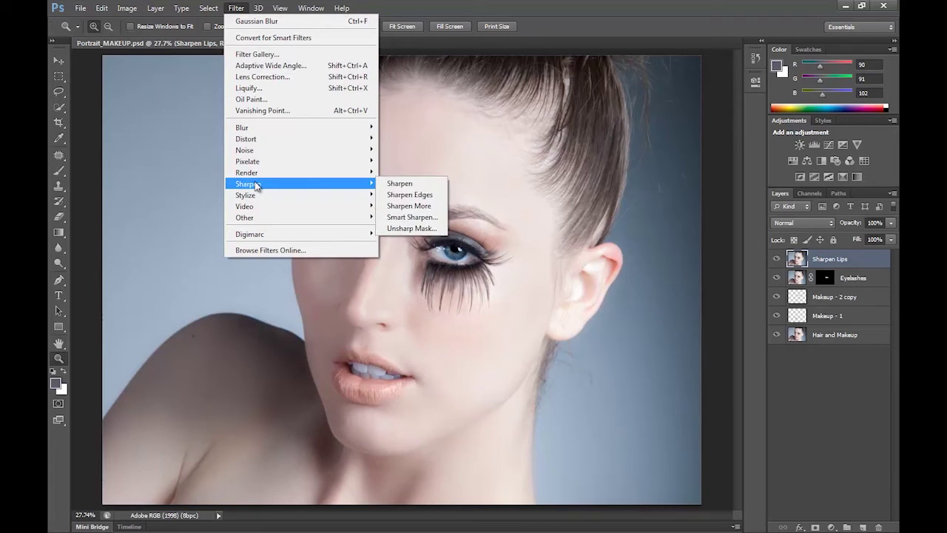
pyautogui.click(408, 230)
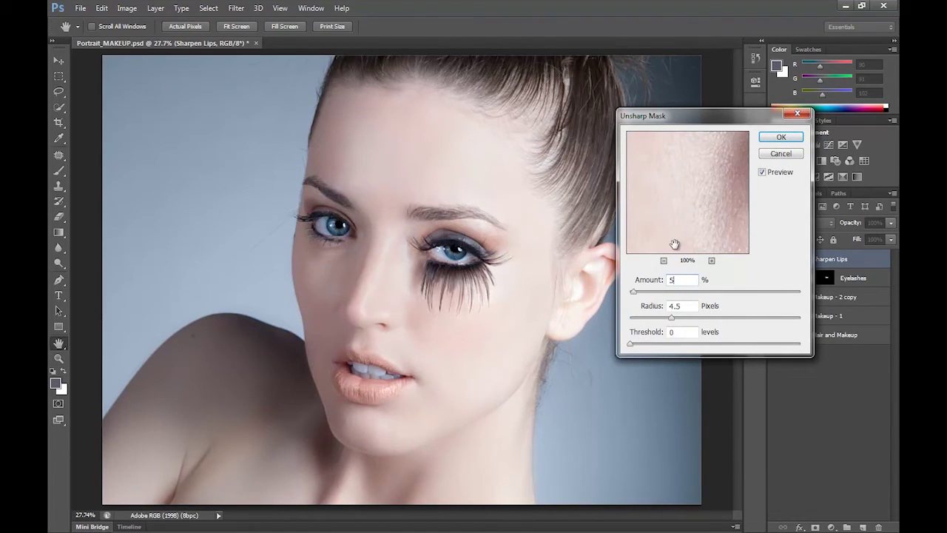
pyautogui.press('Return')
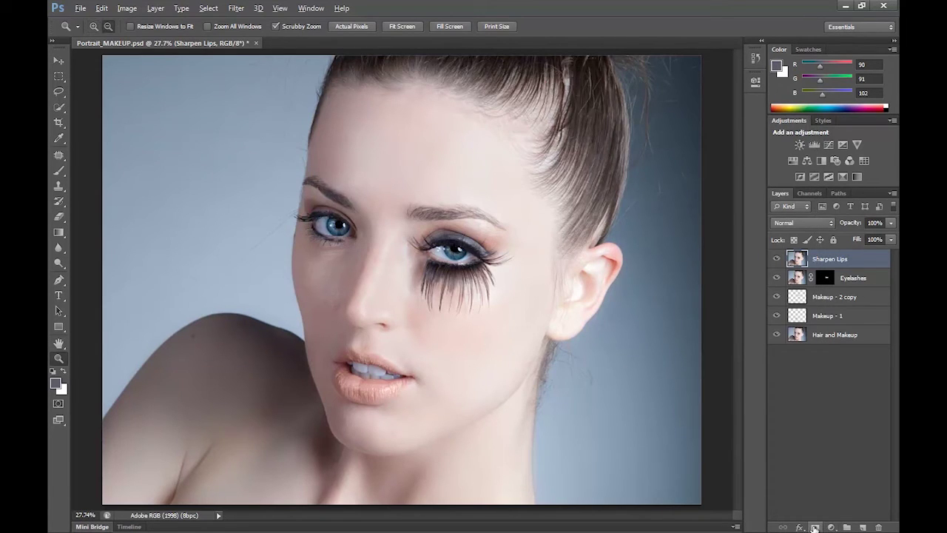
# Add a black mask to Sharpen Lips and paint white over both lips to reveal the sharpening
pyautogui.keyDown('alt'); pyautogui.click(814, 527); pyautogui.keyUp('alt')
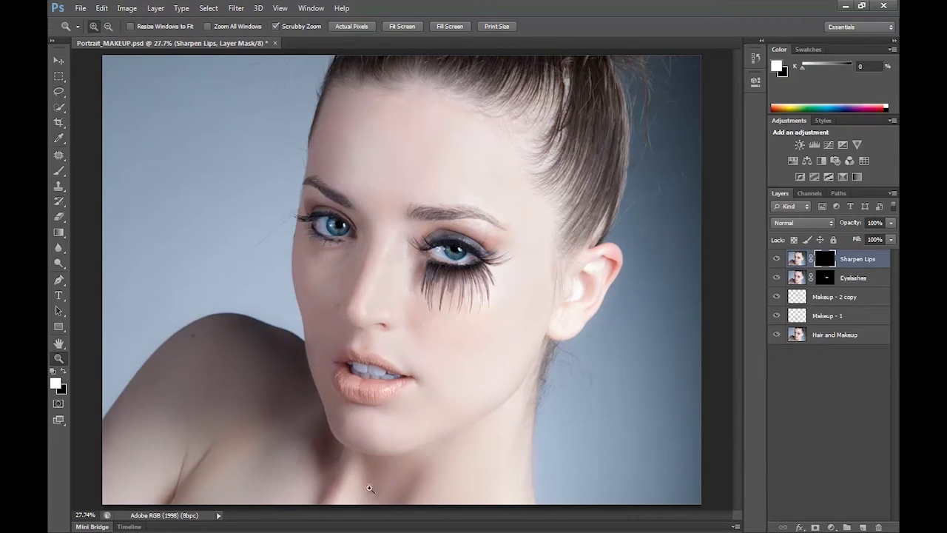
pyautogui.moveTo(344, 412); pyautogui.dragTo(377, 412)
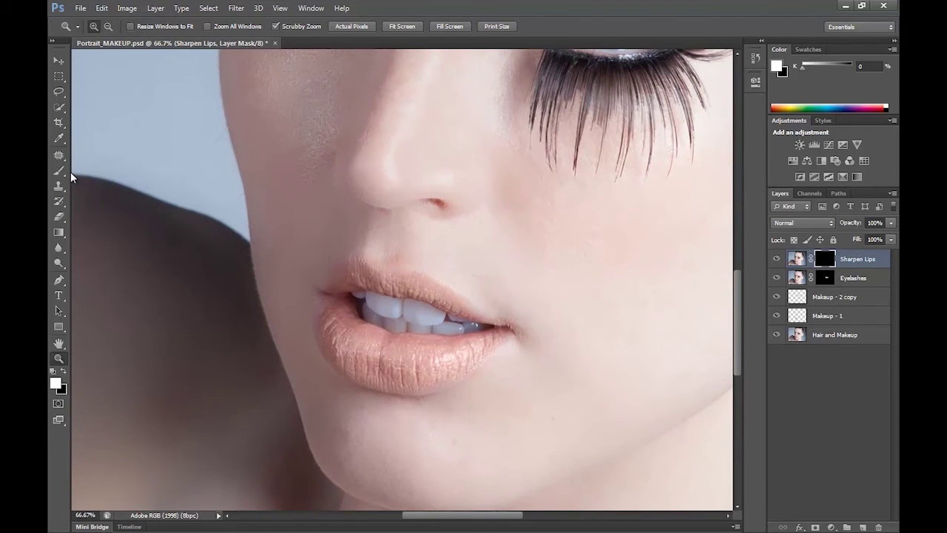
pyautogui.click(64, 171)
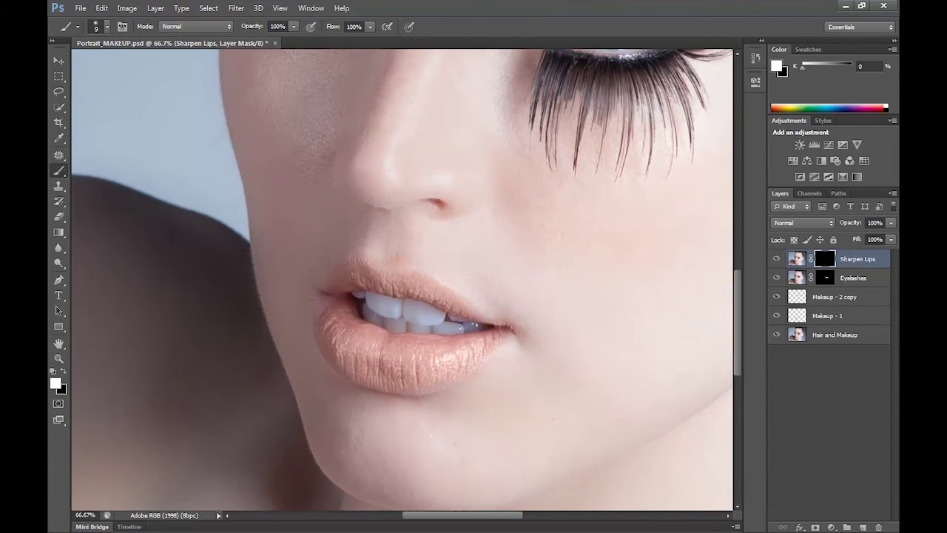
pyautogui.press(']')
pyautogui.press(']')
pyautogui.press(']')
pyautogui.press(']')
pyautogui.press(']')
pyautogui.press(']')
pyautogui.press(']')
pyautogui.press(']')
pyautogui.press(']')
pyautogui.press(']')
pyautogui.moveTo(385, 370); pyautogui.dragTo(346, 346)
pyautogui.press('[')
pyautogui.press('[')
pyautogui.press('[')
pyautogui.moveTo(387, 286)
pyautogui.mouseDown()
pyautogui.moveTo(429, 292)
pyautogui.moveTo(493, 344)
pyautogui.mouseUp()
pyautogui.moveTo(383, 361)
pyautogui.mouseDown()
pyautogui.moveTo(433, 365)
pyautogui.moveTo(435, 377)
pyautogui.moveTo(490, 337)
pyautogui.moveTo(448, 305)
pyautogui.mouseUp()
pyautogui.press('[')
pyautogui.press('[')
# Fit the portrait on screen and toggle Sharpen Lips off and on to compare
pyautogui.scroll(2, 518, 316)
pyautogui.click(59, 358)
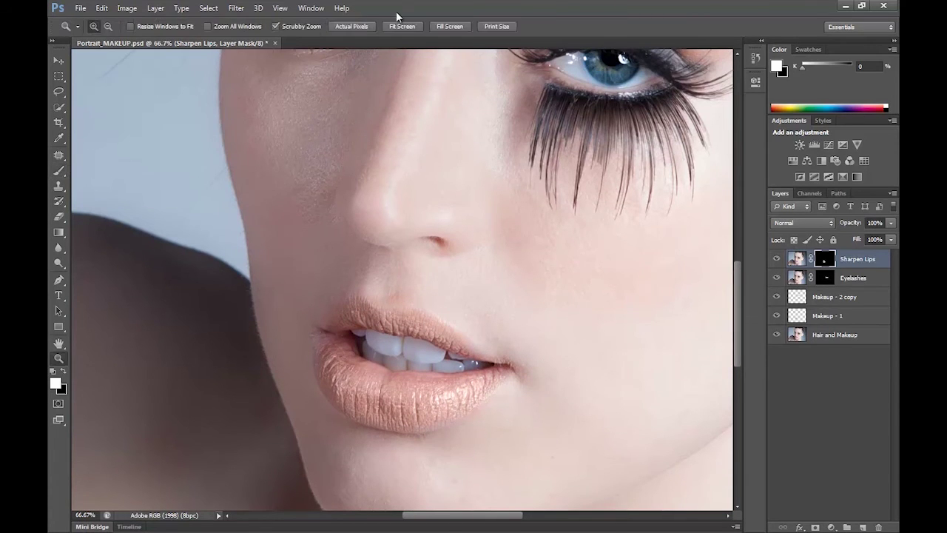
pyautogui.click(402, 26)
pyautogui.click(777, 259)
pyautogui.click(777, 259)
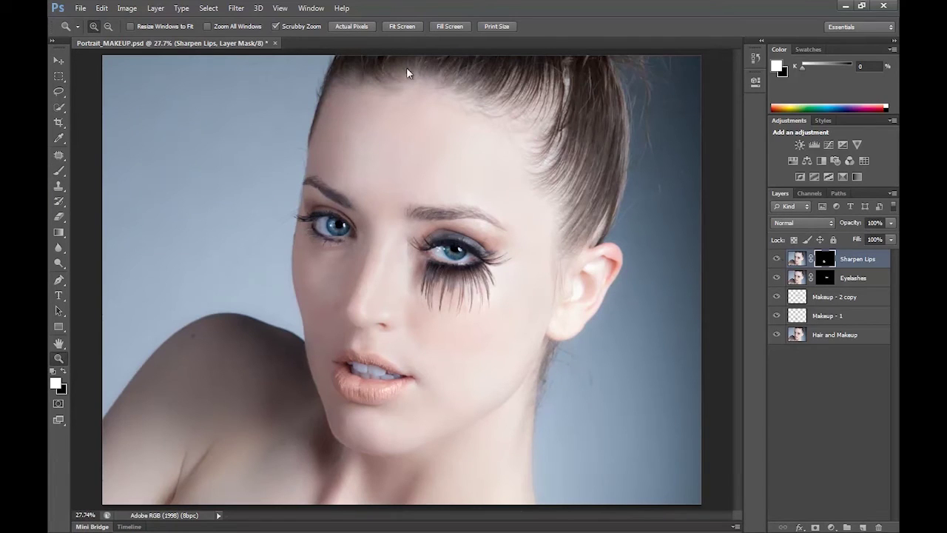
# Check the lips at 100% with Sharpen Lips toggled, then fit the portrait (Ctrl+0) and deselect the layer
pyautogui.click(357, 25)
pyautogui.scroll(-5, 342, 392)
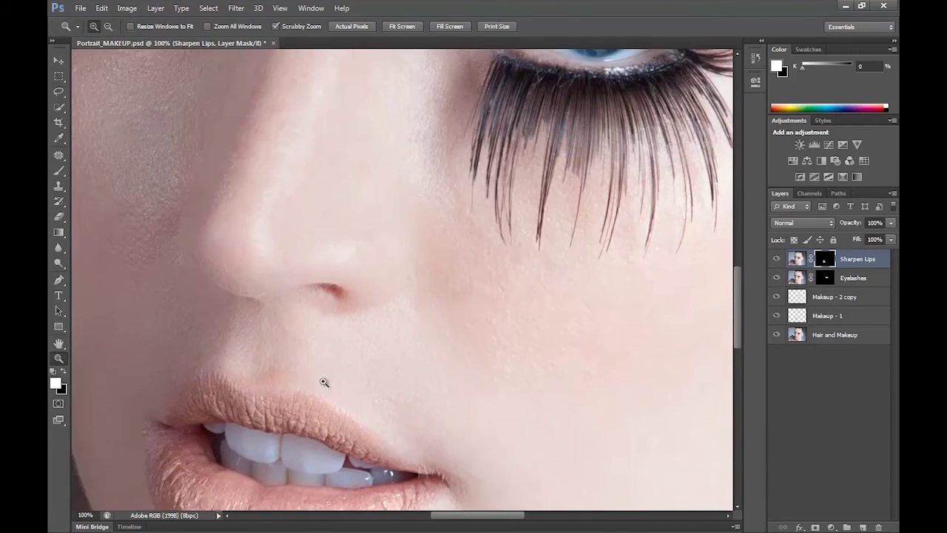
pyautogui.scroll(-1, 317, 380)
pyautogui.click(777, 259)
pyautogui.click(777, 259)
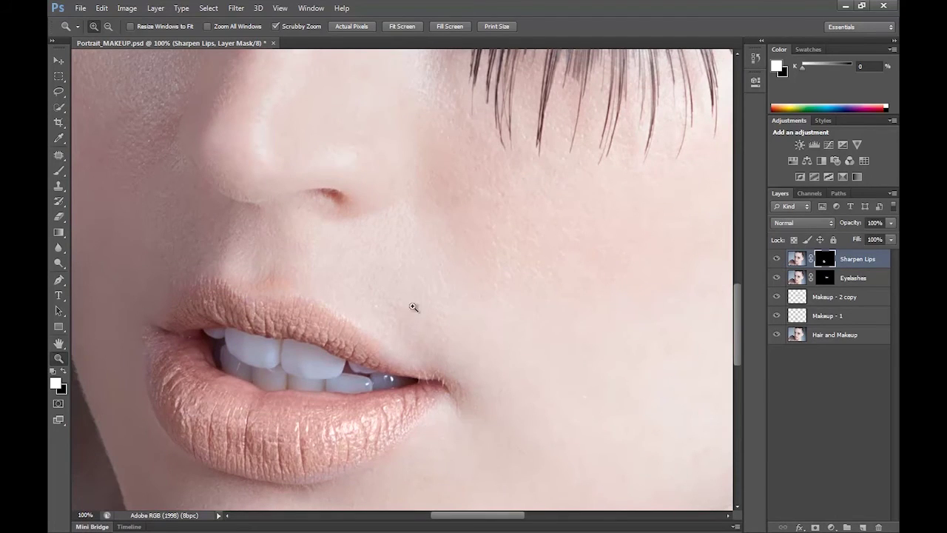
pyautogui.hotkey('ctrl', '0')
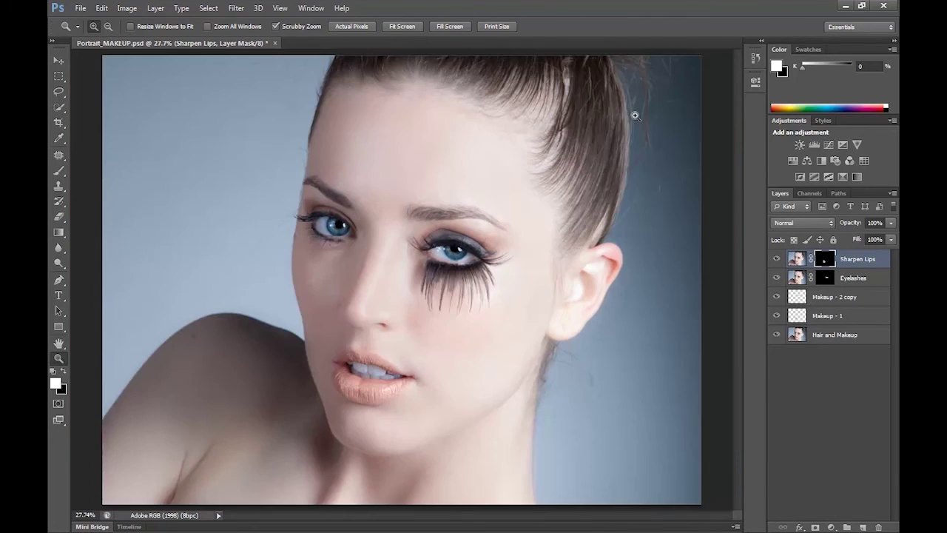
pyautogui.click(831, 437)
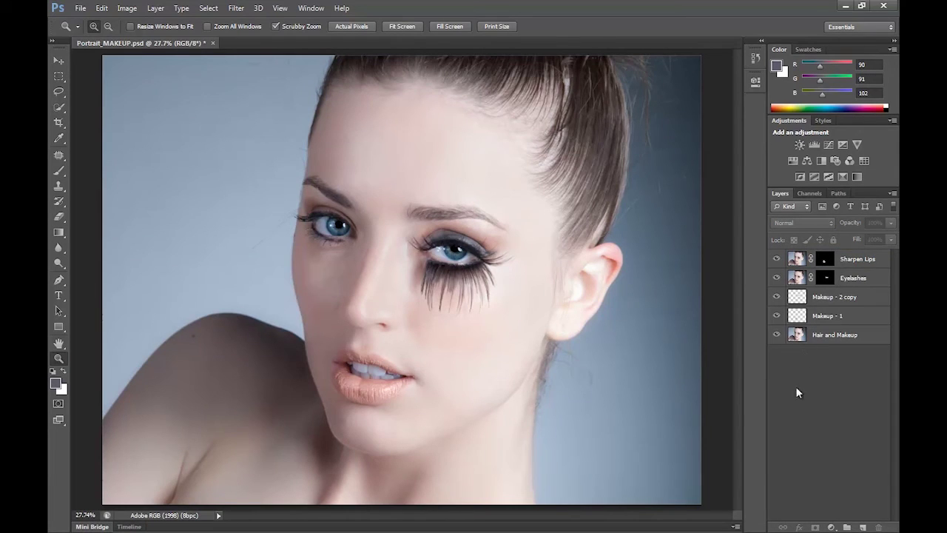
# Stamp all visible layers into a new top layer named Hair
pyautogui.hotkey('ctrl', 'shift', 'alt', 'e')
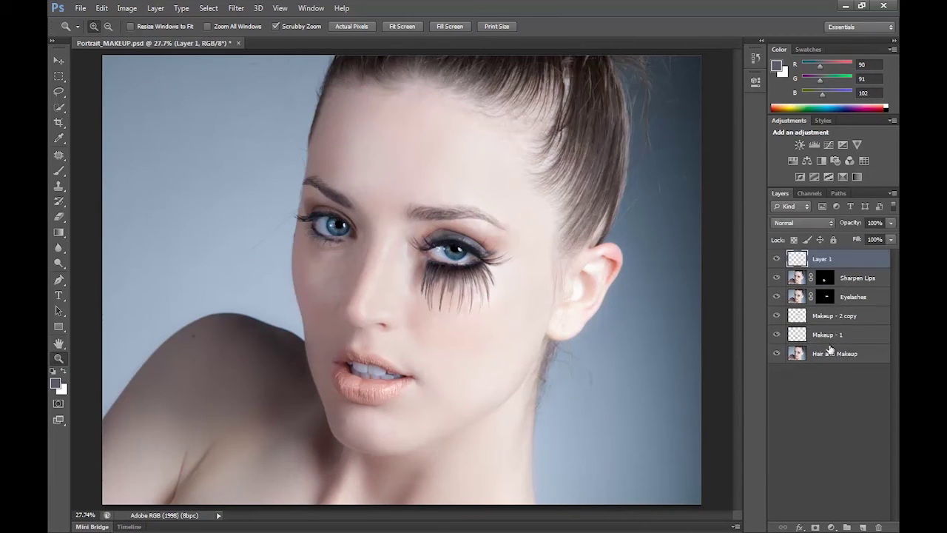
pyautogui.doubleClick(823, 261)
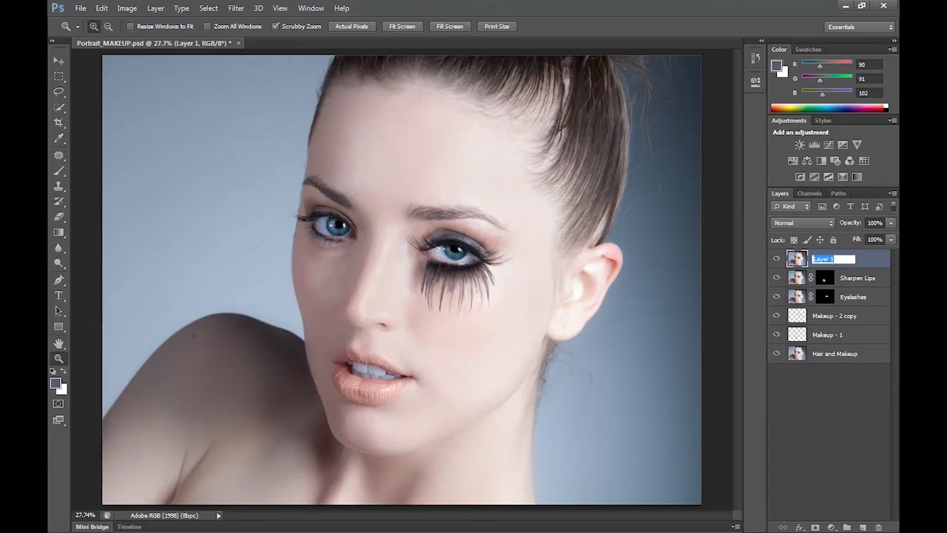
pyautogui.write('Hair')
pyautogui.press('Return')
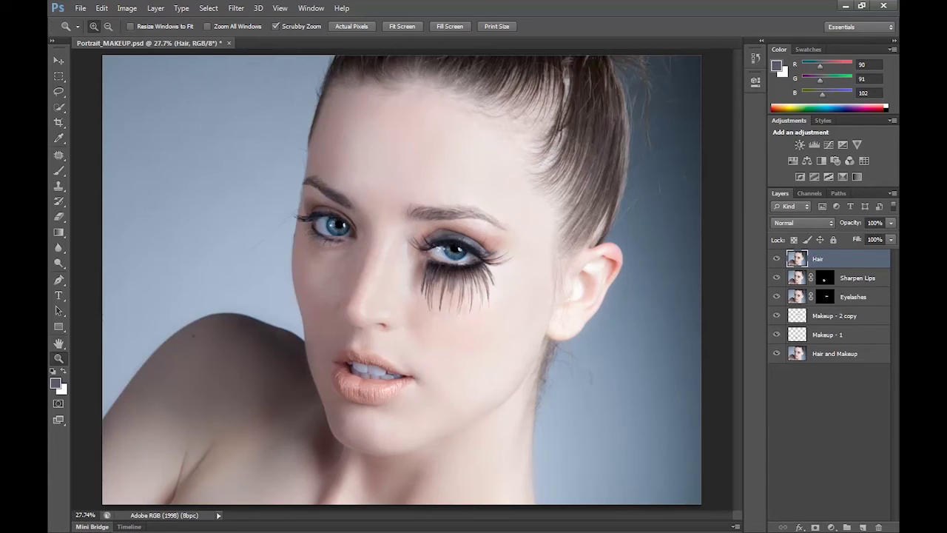
# Set the Hair layer to Multiply at 50% opacity and hide it behind a black layer mask
pyautogui.click(806, 222)
pyautogui.click(851, 299)
pyautogui.click(792, 223)
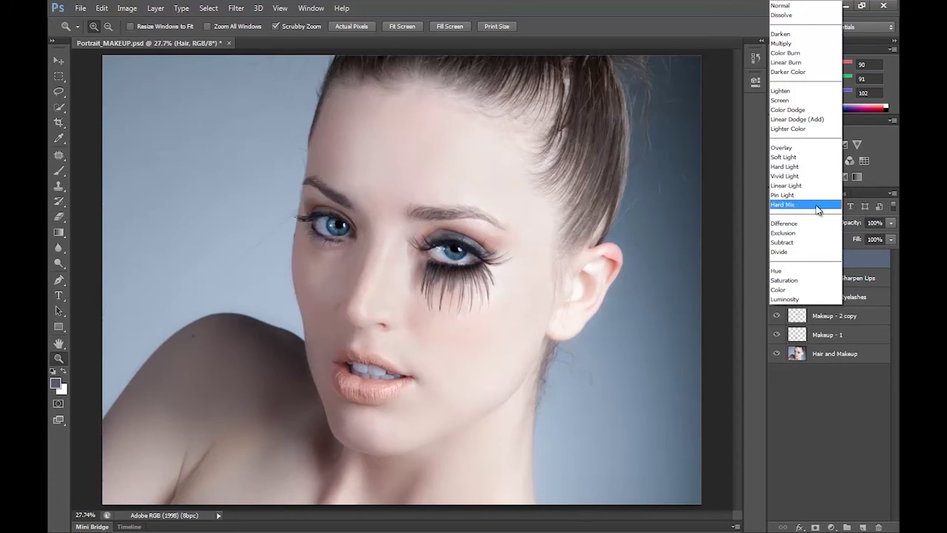
pyautogui.click(792, 147)
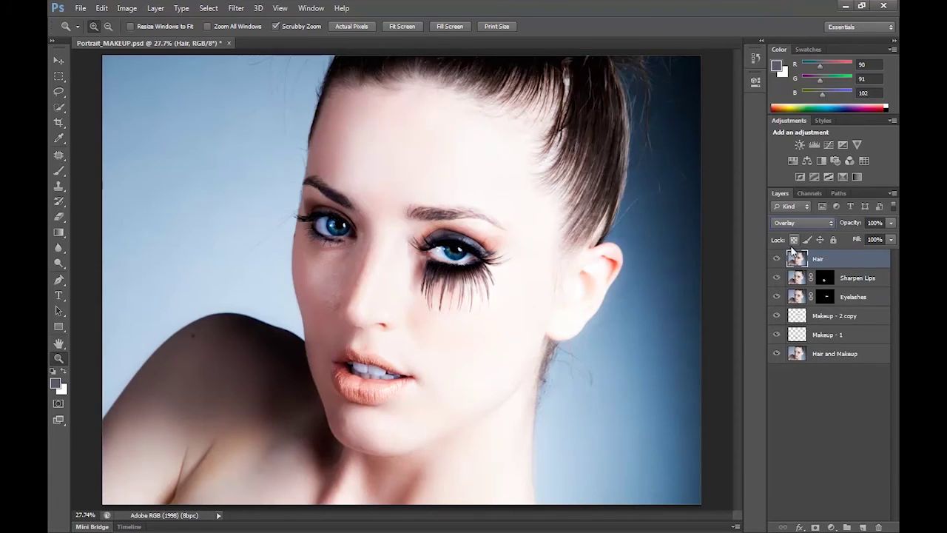
pyautogui.click(793, 223)
pyautogui.click(798, 44)
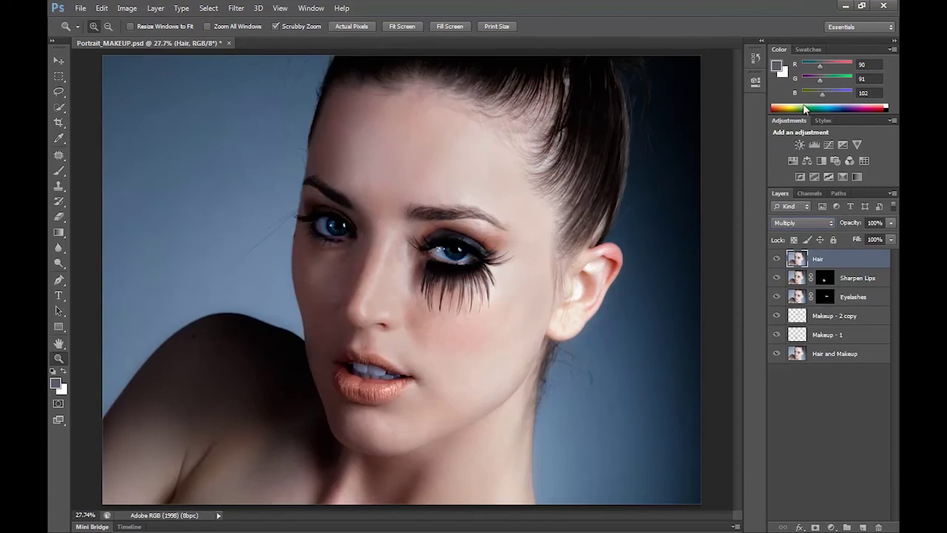
pyautogui.click(876, 222)
pyautogui.write('50')
pyautogui.press('Return')
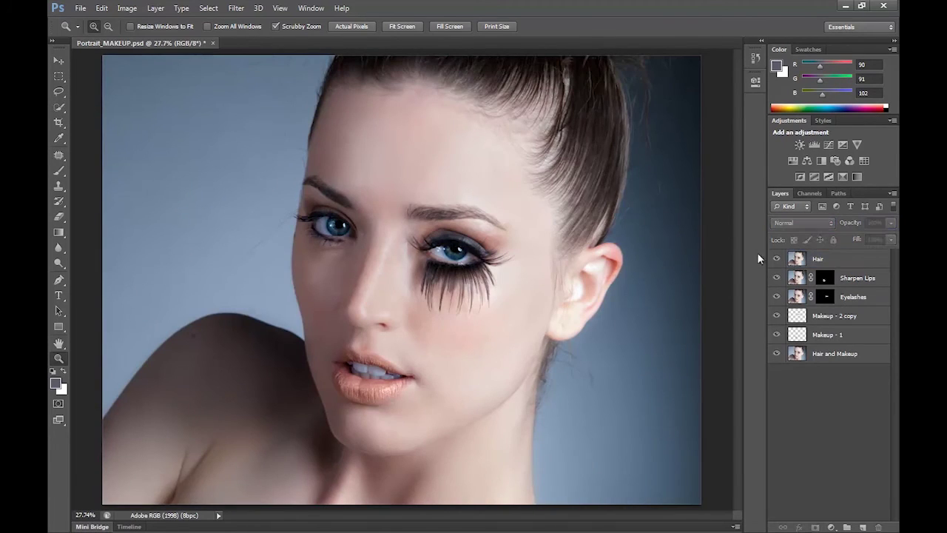
pyautogui.click(777, 258)
pyautogui.click(776, 258)
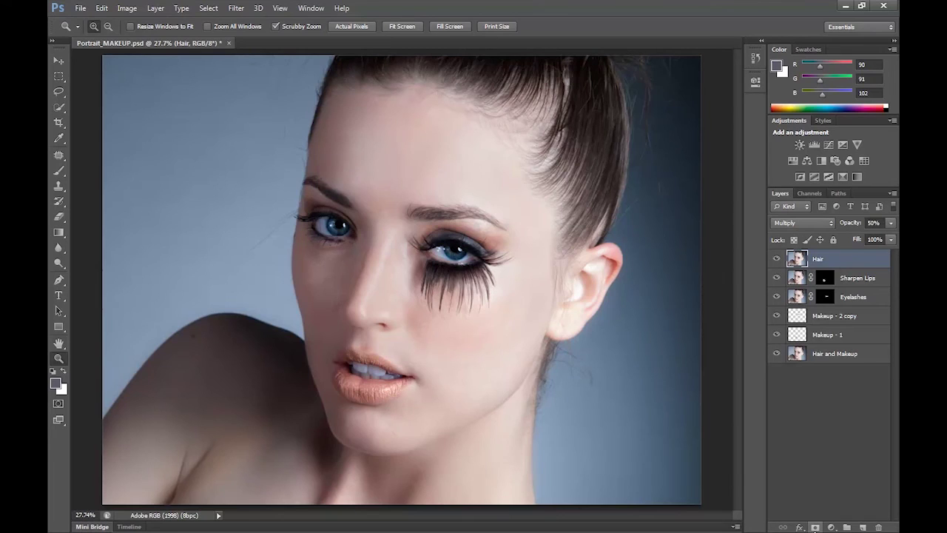
pyautogui.keyDown('alt'); pyautogui.click(814, 527); pyautogui.keyUp('alt')
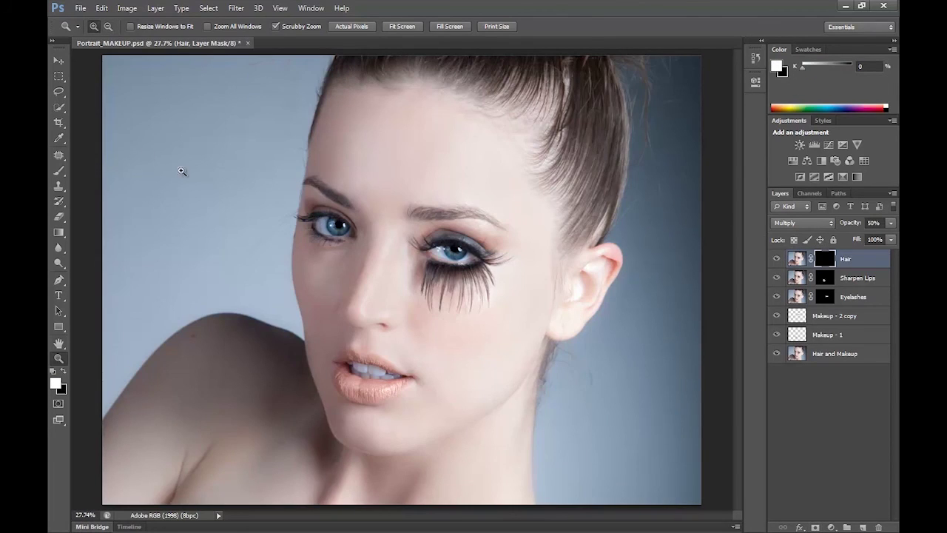
# Paint white over the hair on the Hair mask, feather it with a 150-pixel Gaussian Blur, then hide the layer
pyautogui.click(59, 170)
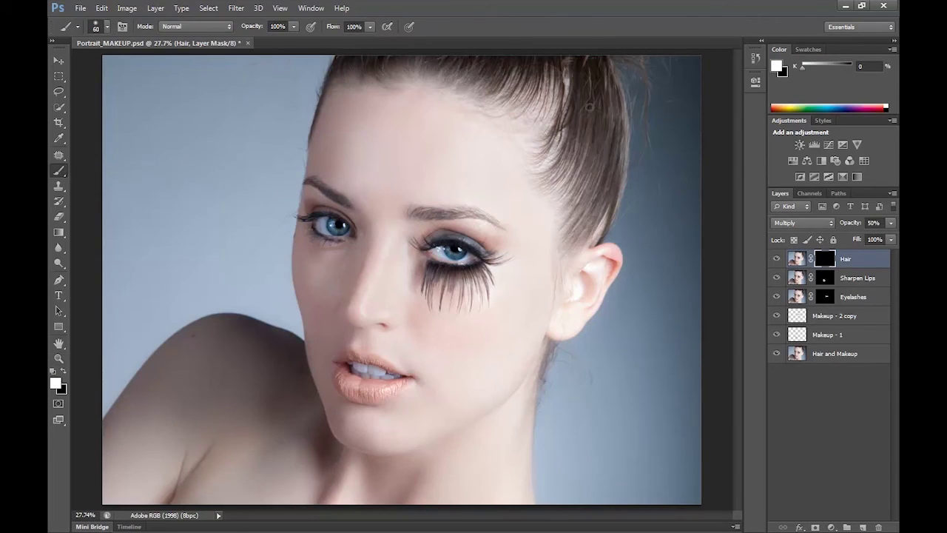
pyautogui.moveTo(597, 163); pyautogui.dragTo(584, 228)
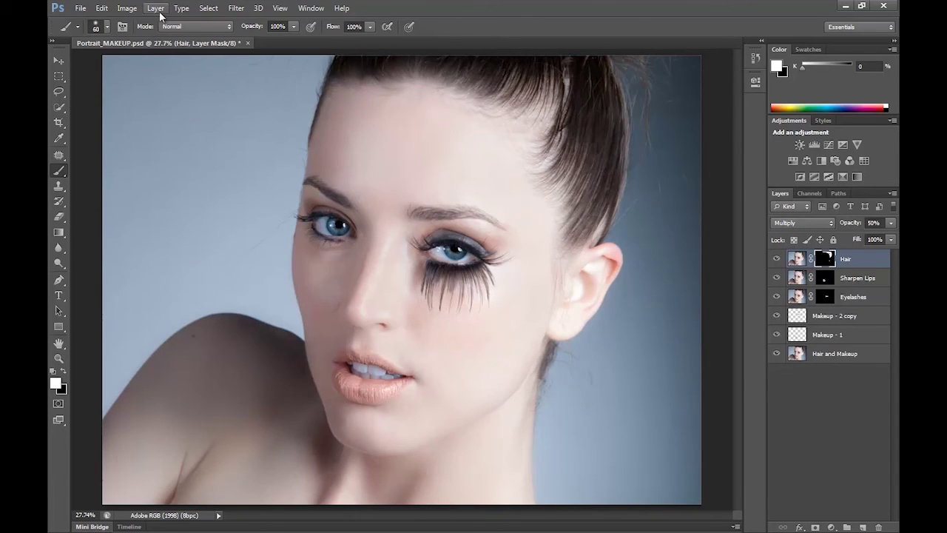
pyautogui.click(236, 8)
pyautogui.moveTo(289, 127)
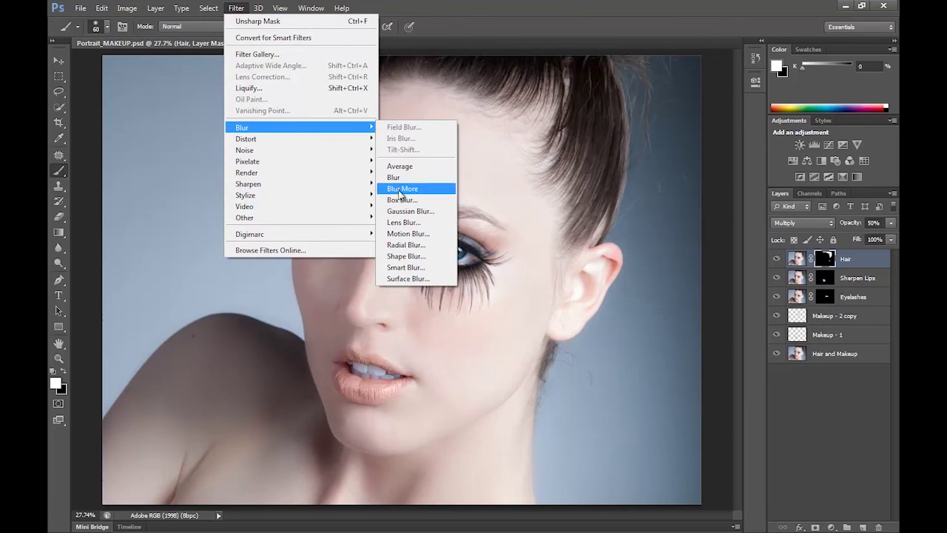
pyautogui.click(401, 213)
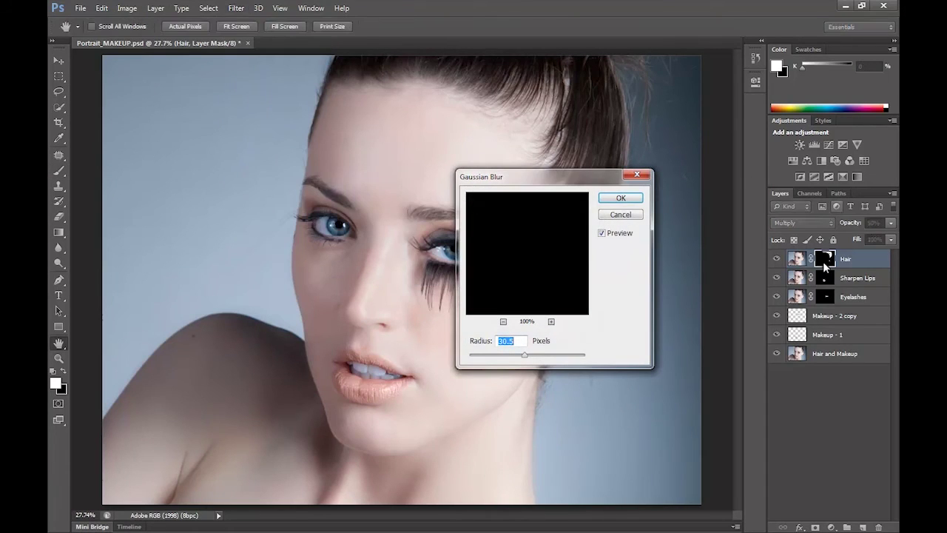
pyautogui.moveTo(527, 355); pyautogui.dragTo(549, 351)
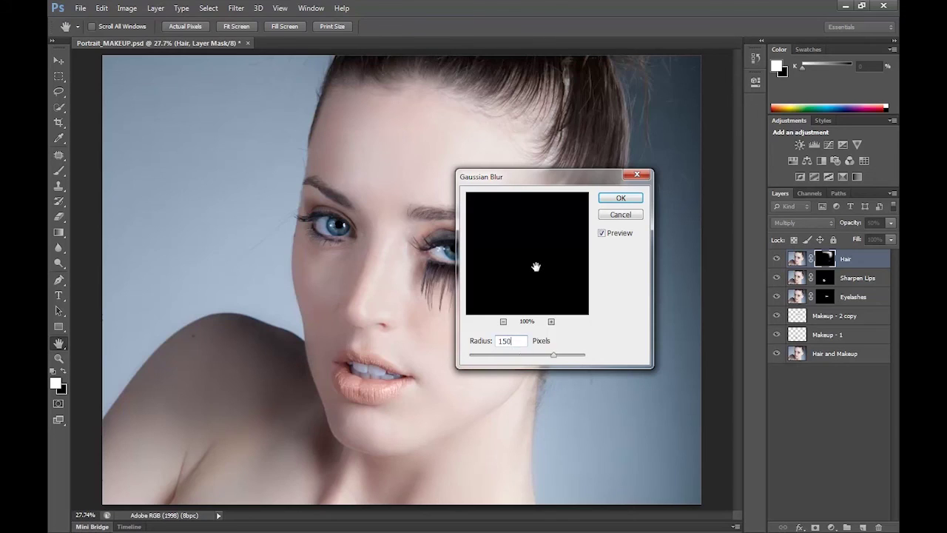
pyautogui.press('Return')
pyautogui.click(777, 258)
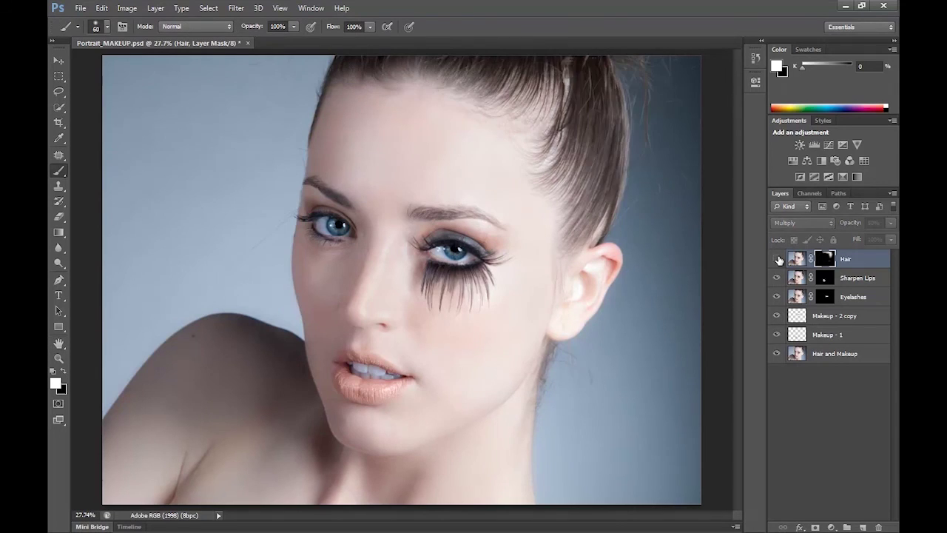
# Show the Hair layer again, pick the Eraser, and target its RGB pixels with Ctrl+2
pyautogui.click(777, 259)
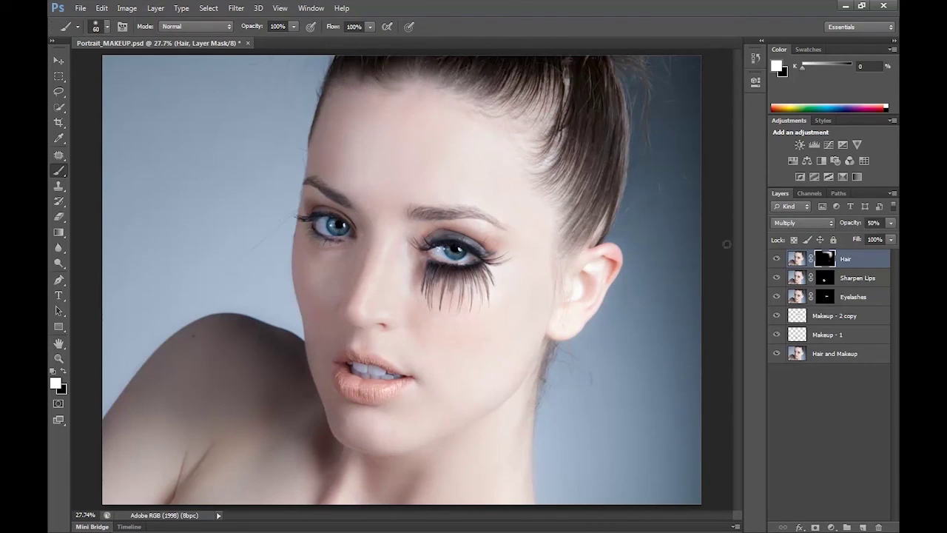
pyautogui.press('e')
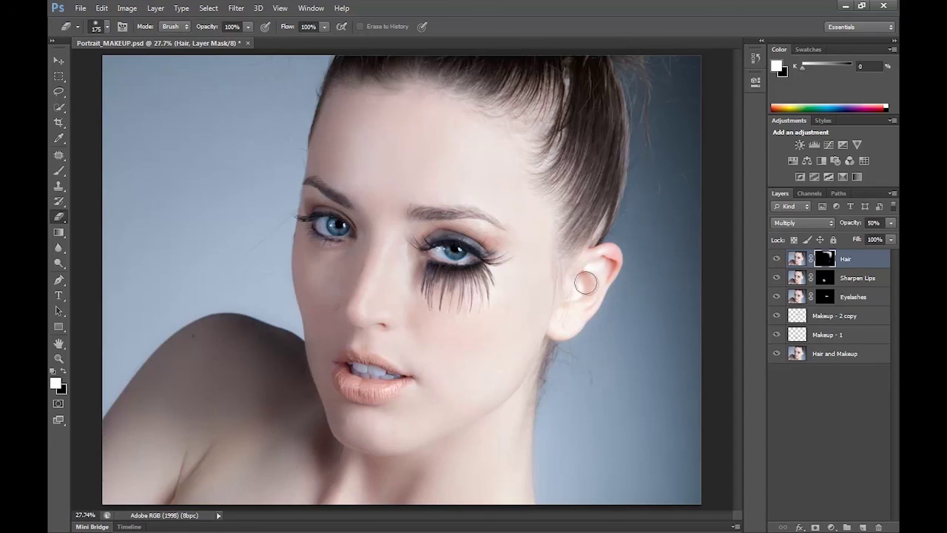
pyautogui.hotkey('ctrl', '2')
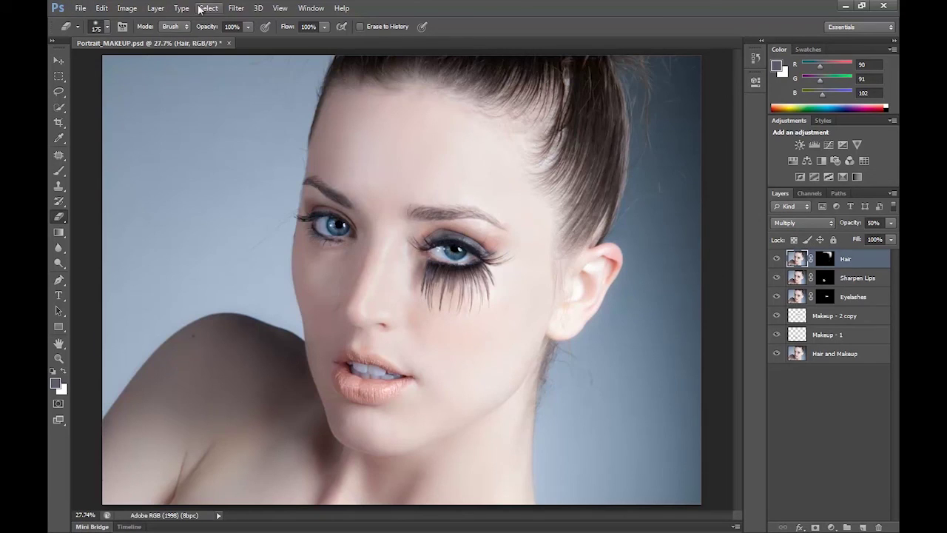
# Sharpen the Hair layer with Unsharp Mask at 47%, 4.5-pixel radius, threshold 0, and compare before and after
pyautogui.click(236, 8)
pyautogui.moveTo(255, 184)
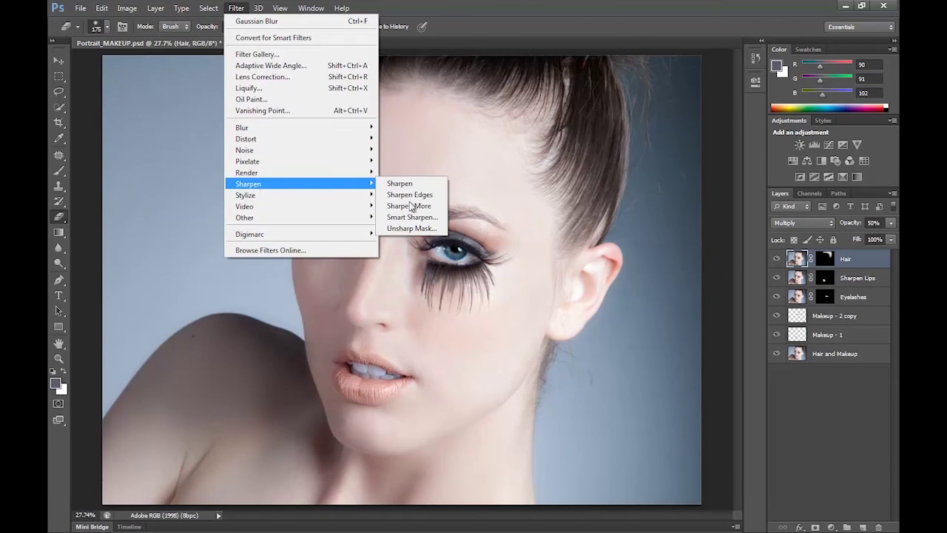
pyautogui.click(412, 227)
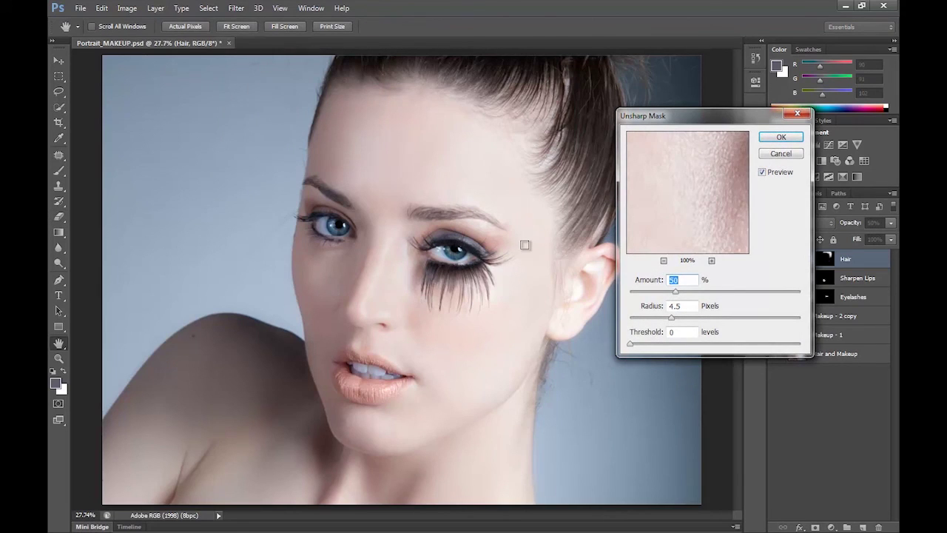
pyautogui.moveTo(675, 292); pyautogui.dragTo(677, 292)
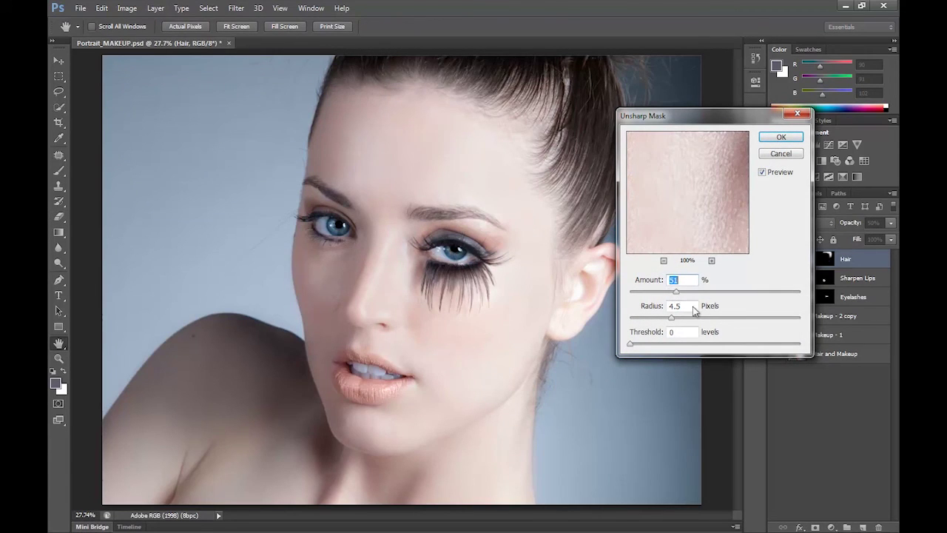
pyautogui.click(779, 138)
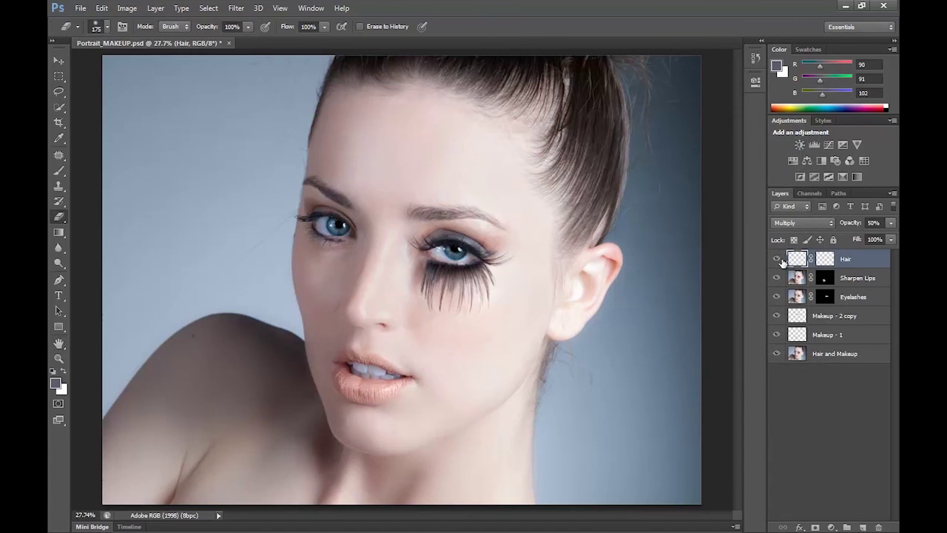
pyautogui.click(777, 259)
pyautogui.click(777, 259)
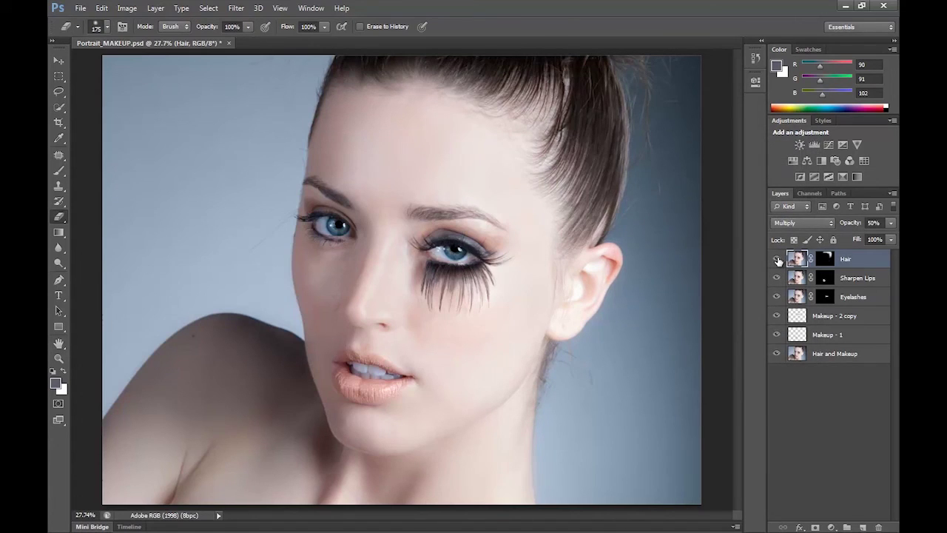